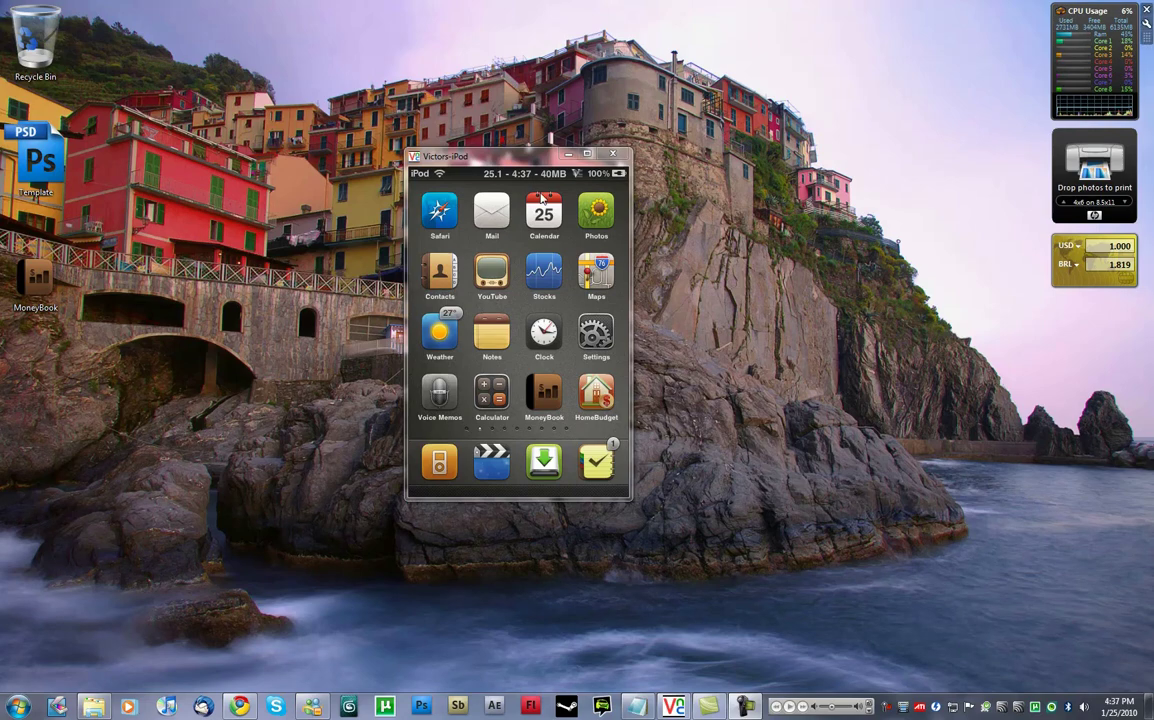
# Lower the Victors-iPod VNC window slightly and swipe to the next home screen page.
pyautogui.moveTo(530, 160); pyautogui.dragTo(531, 186)
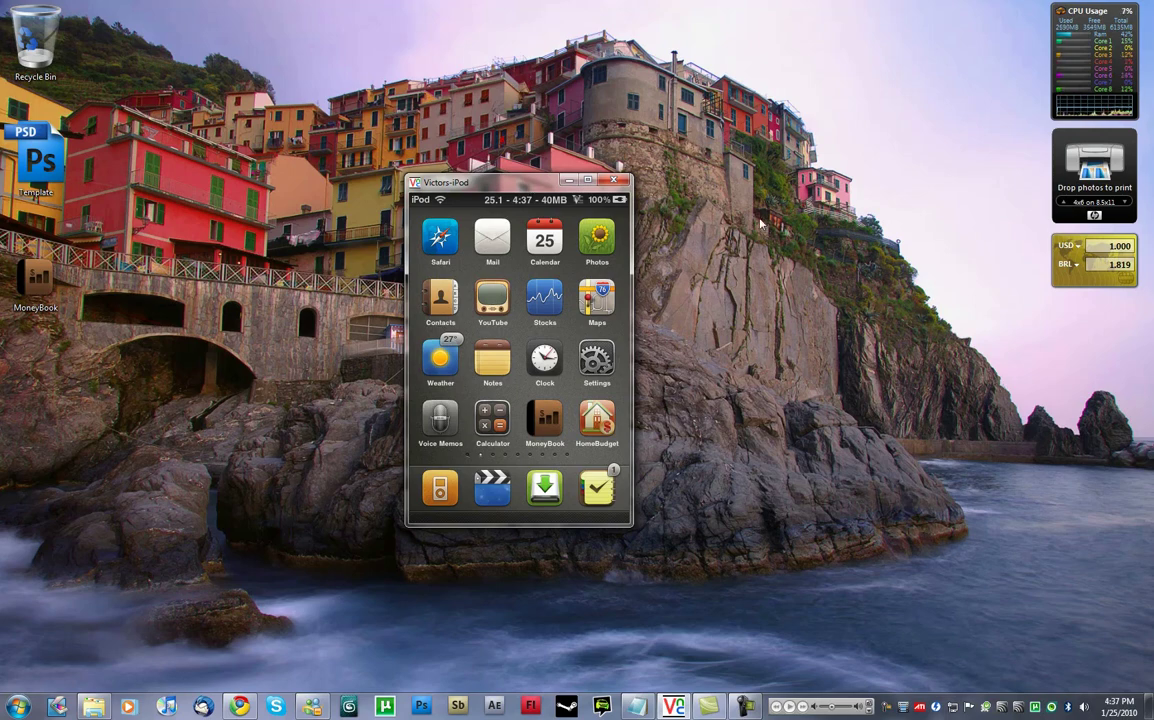
pyautogui.moveTo(617, 245); pyautogui.dragTo(390, 256)
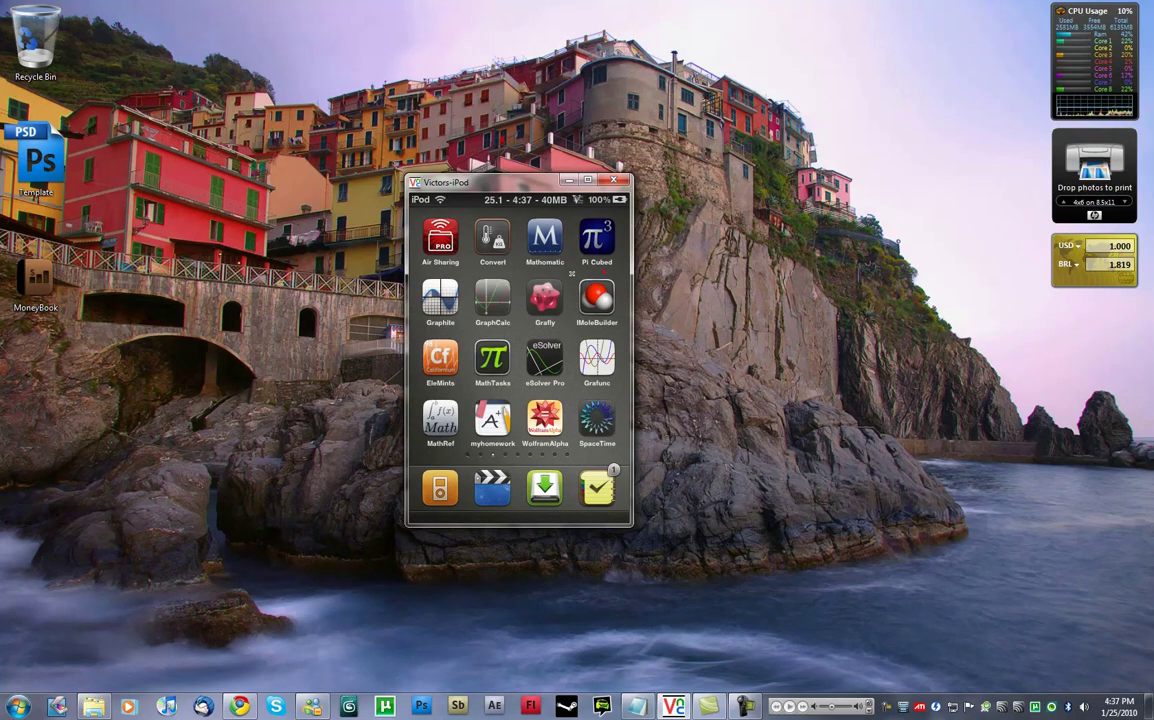
# Swipe to the third home screen page and shift the iPod window up and right.
pyautogui.moveTo(572, 260); pyautogui.dragTo(460, 262)
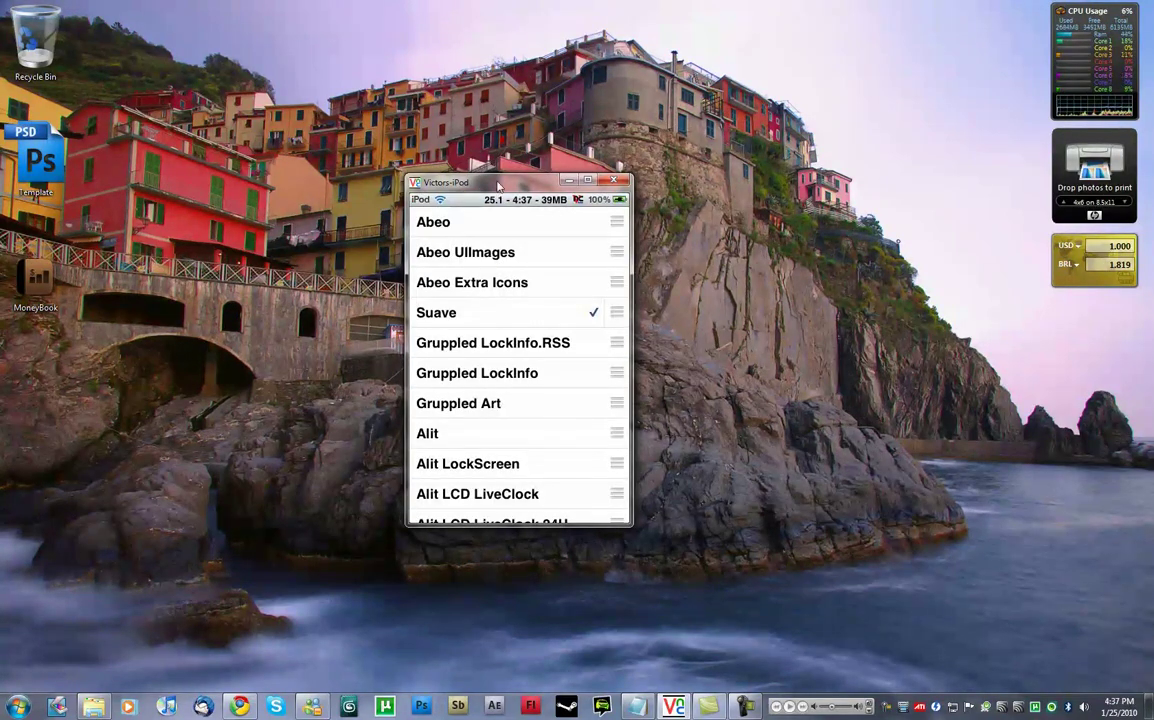
pyautogui.moveTo(449, 181); pyautogui.dragTo(476, 104)
pyautogui.moveTo(501, 236); pyautogui.dragTo(502, 190)
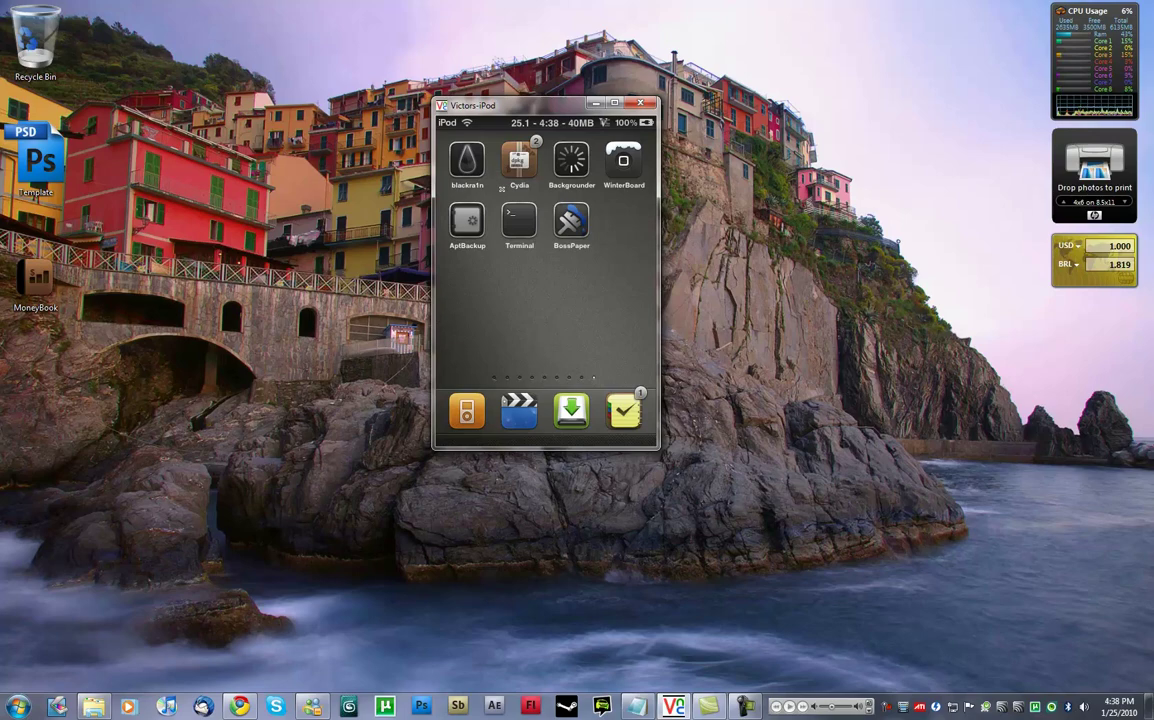
# Open Template.psd in Photoshop, zoom in on the icon, and collapse the History panel.
pyautogui.moveTo(452, 100); pyautogui.dragTo(276, 78)
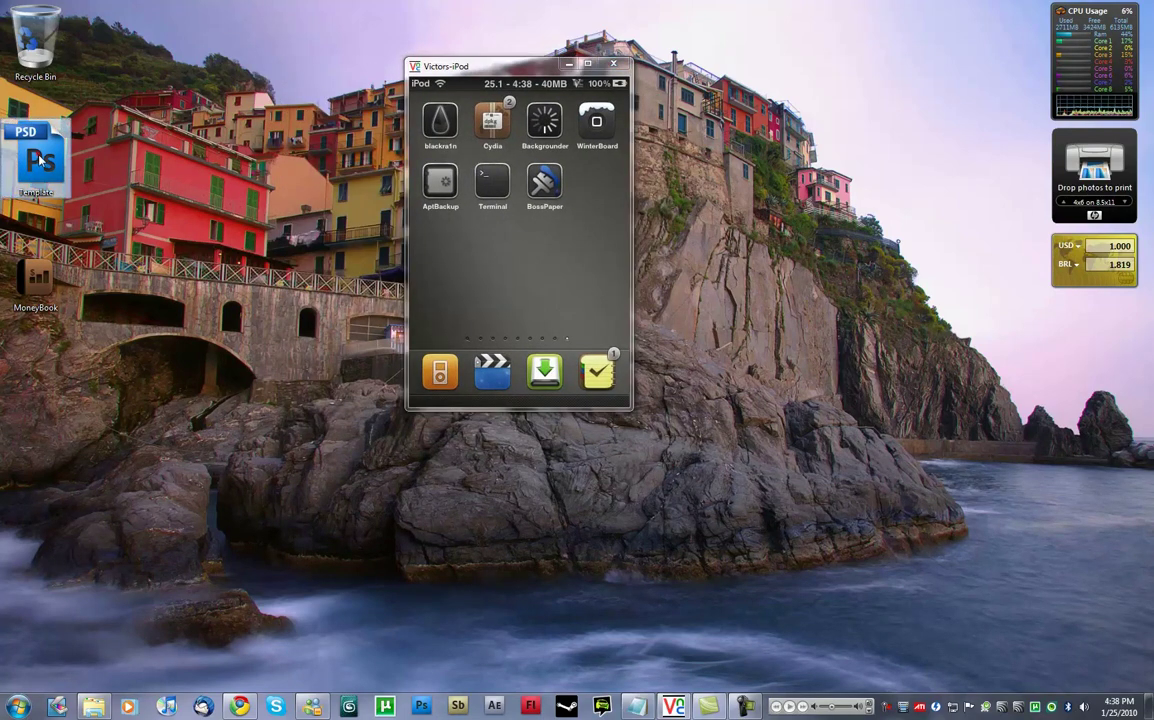
pyautogui.doubleClick(55, 163)
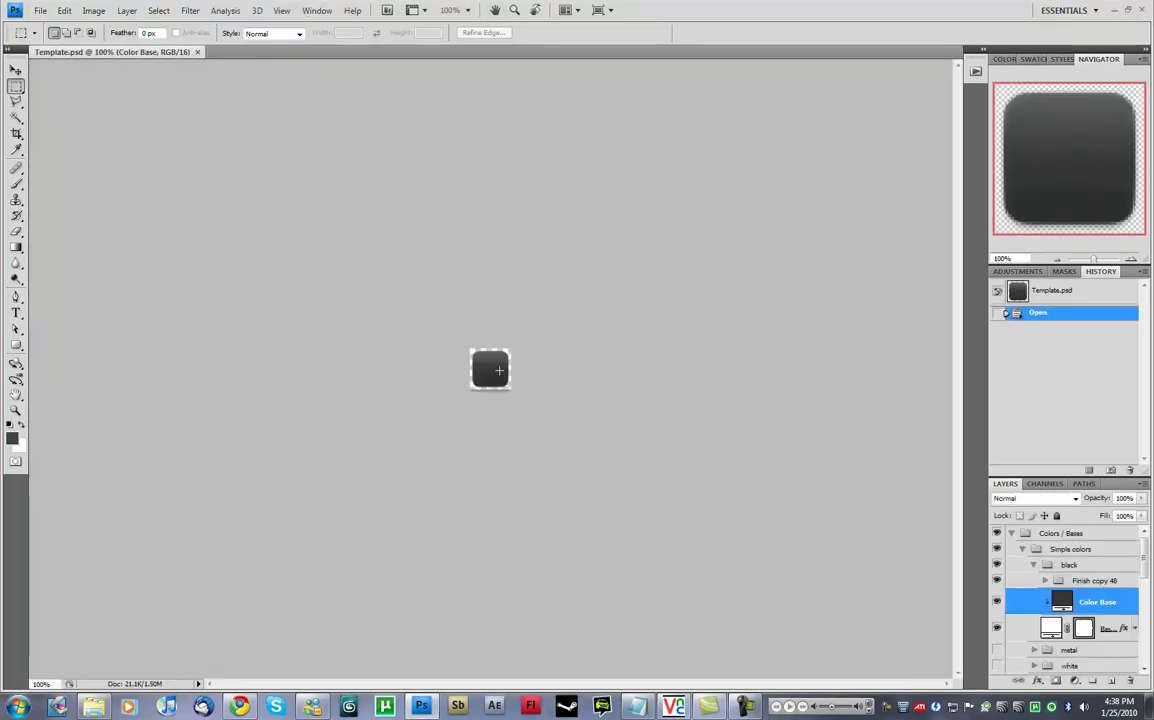
pyautogui.hotkey('ctrl', '+')
pyautogui.hotkey('ctrl', '+')
pyautogui.hotkey('ctrl', '+')
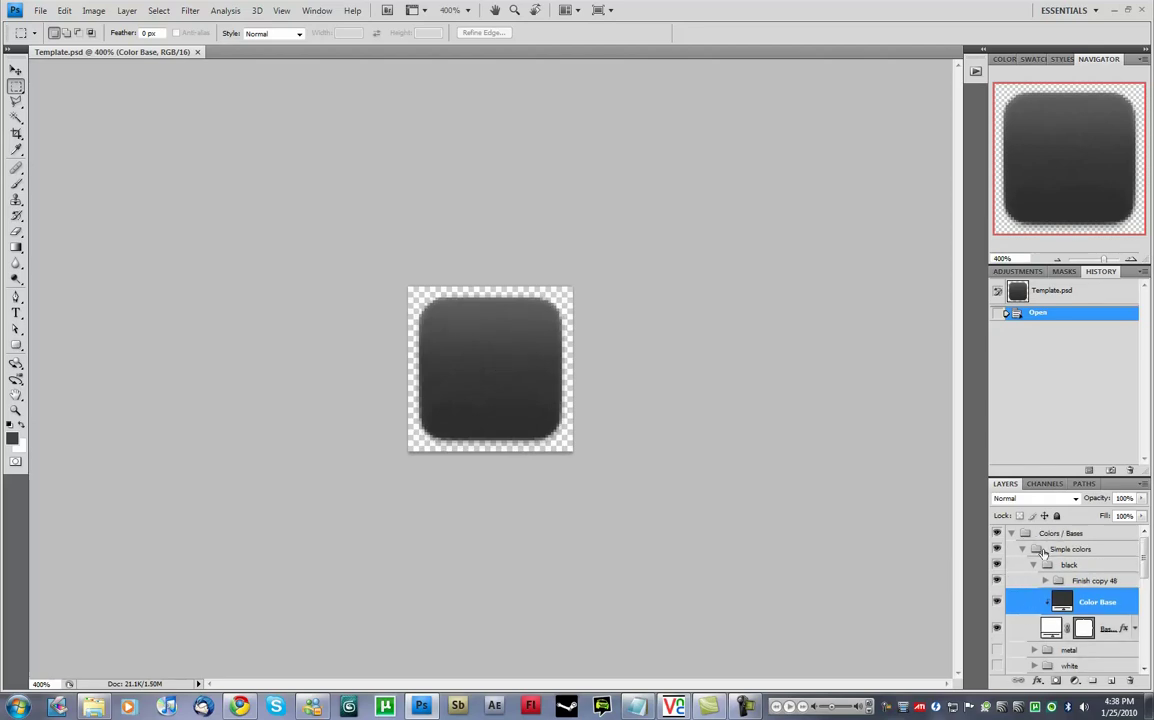
pyautogui.doubleClick(1099, 270)
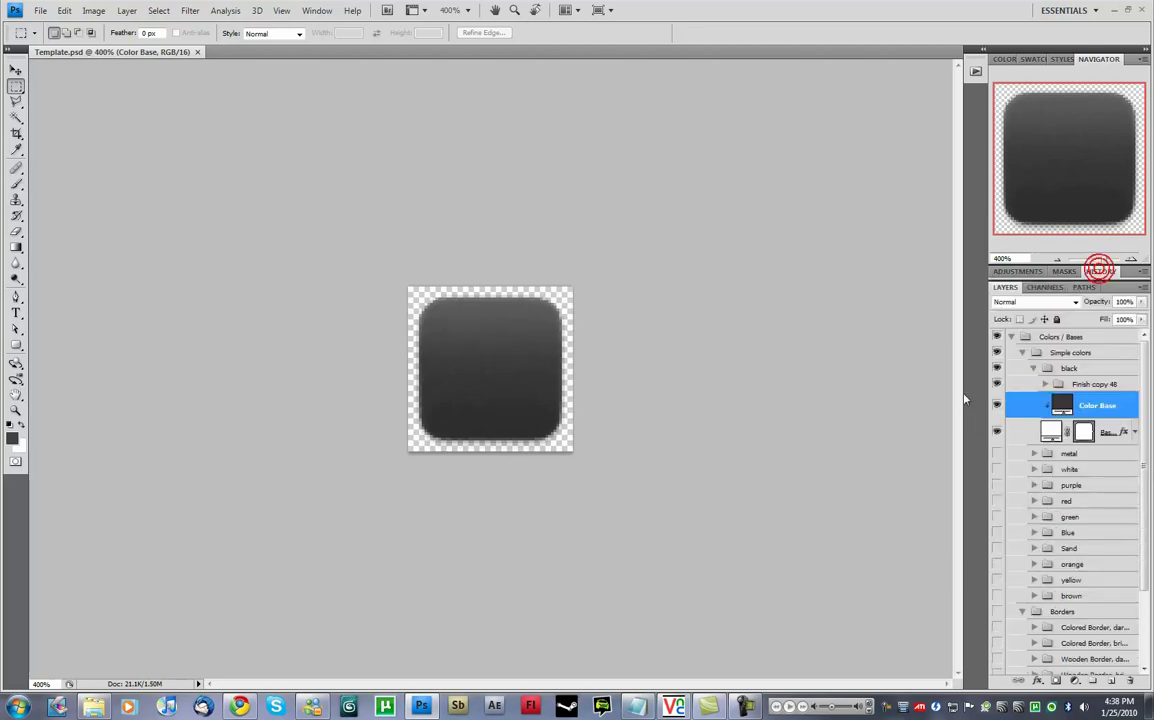
# Hide the black base and preview the white, purple, green, Blue and Sand colour bases.
pyautogui.click(1045, 384)
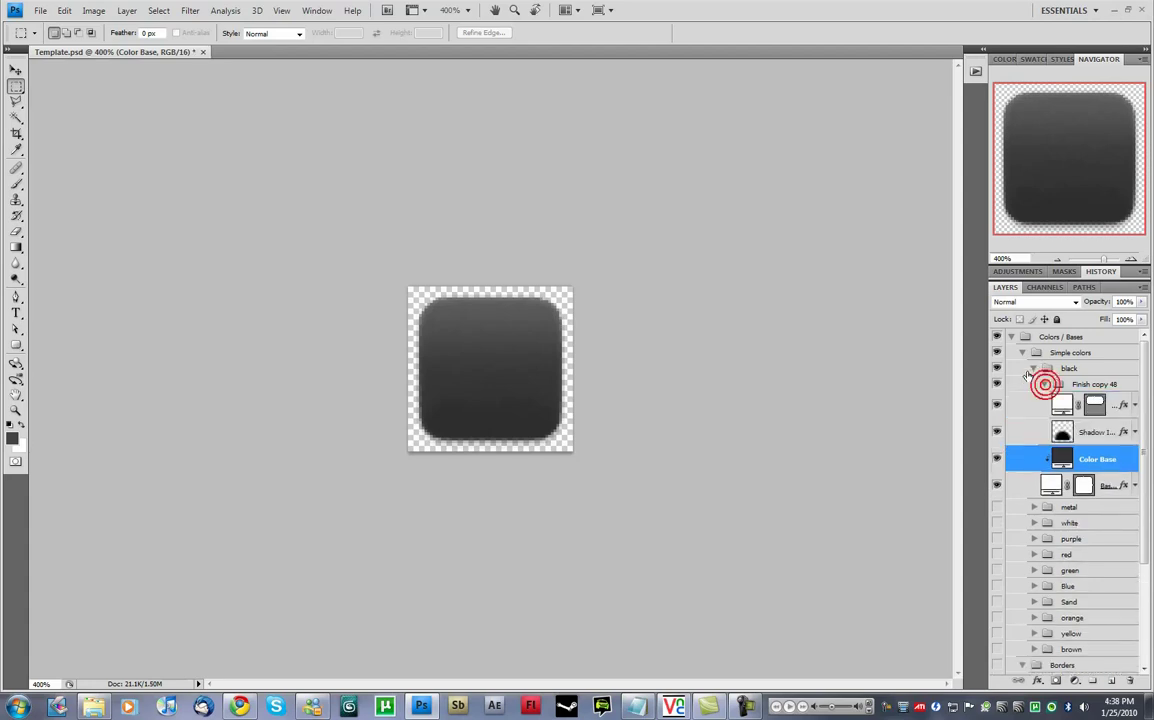
pyautogui.click(1033, 369)
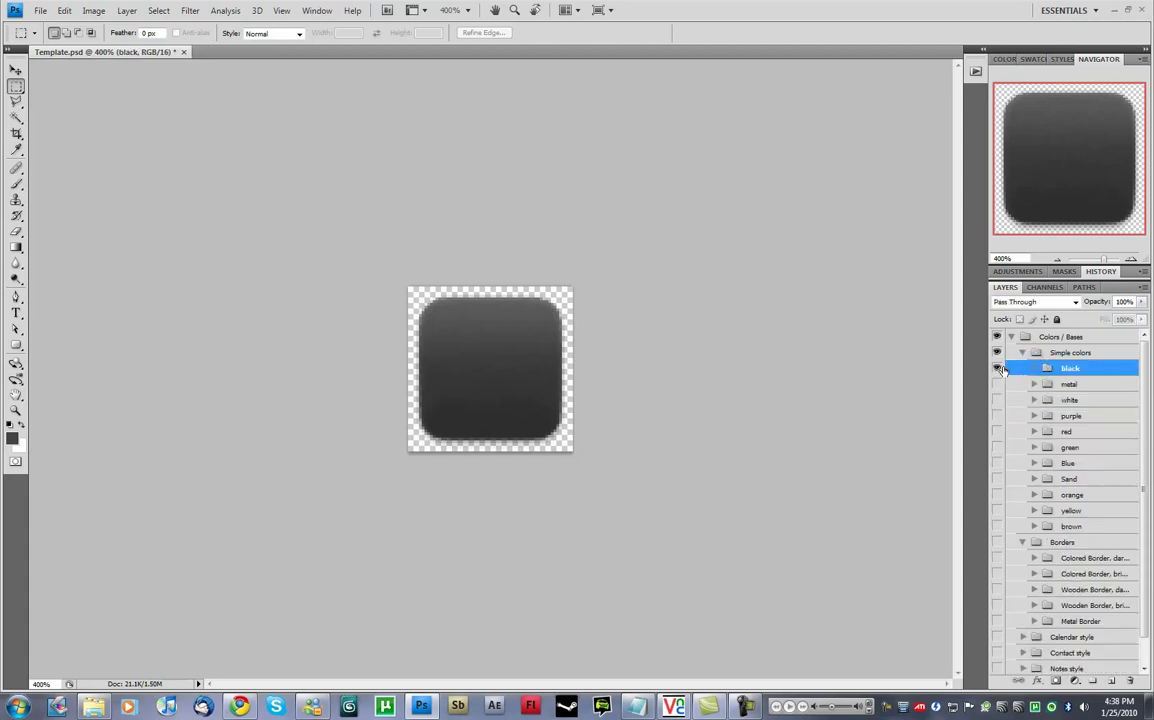
pyautogui.click(998, 368)
pyautogui.click(995, 399)
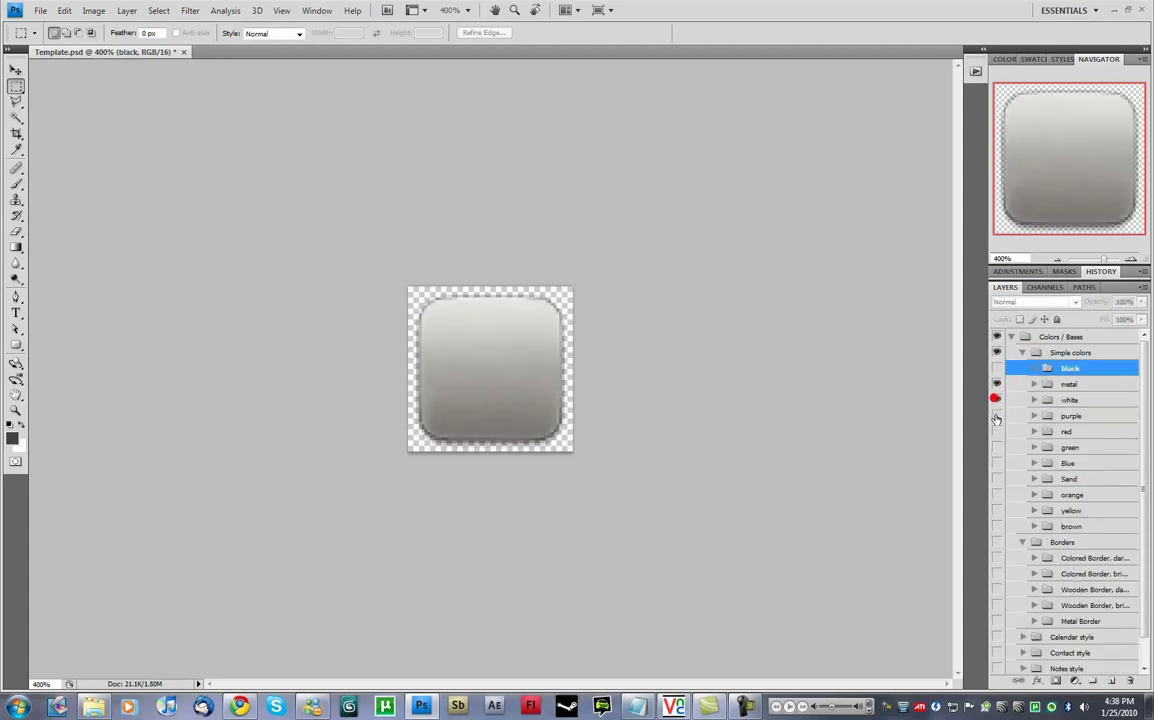
pyautogui.click(997, 399)
pyautogui.click(997, 415)
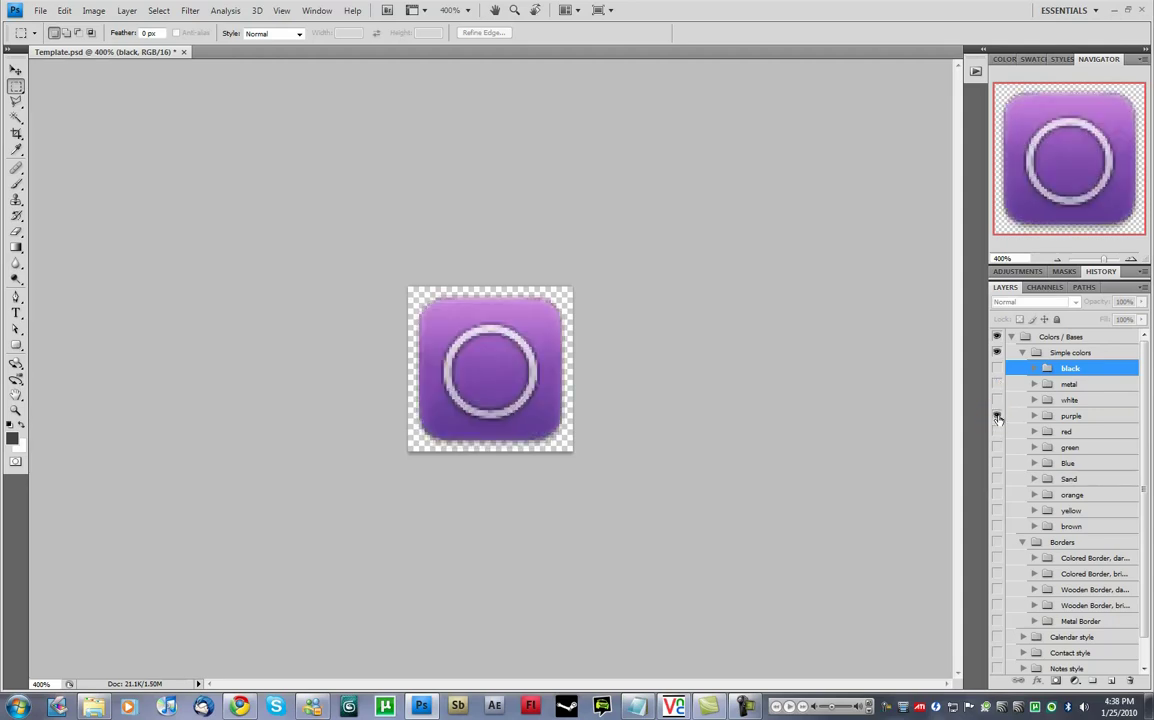
pyautogui.click(997, 415)
pyautogui.click(997, 447)
pyautogui.click(997, 447)
pyautogui.click(997, 463)
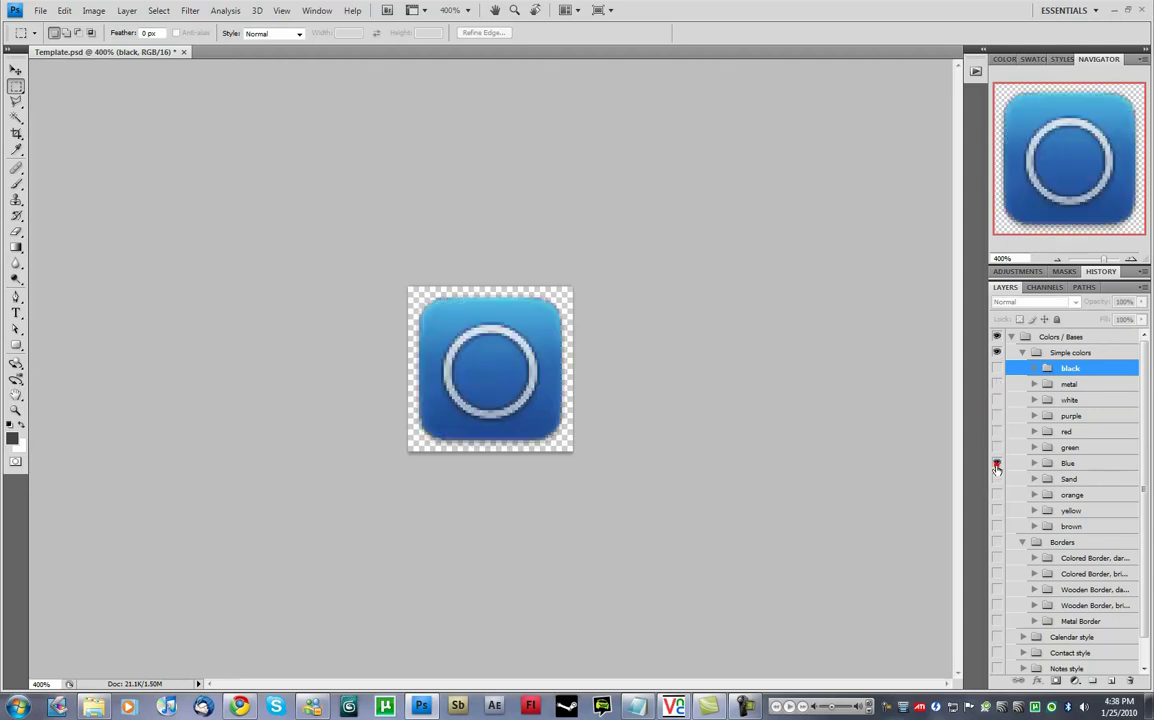
pyautogui.click(997, 463)
pyautogui.click(997, 479)
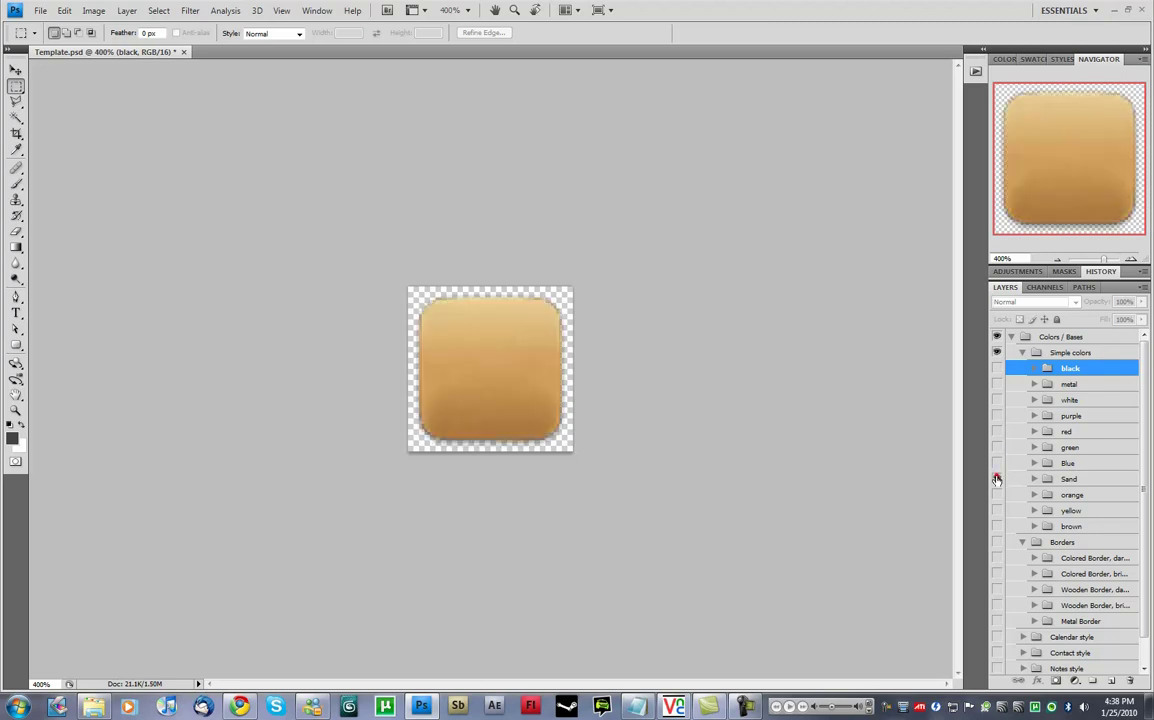
pyautogui.click(997, 479)
# Show the Borders group and preview each border style, including wooden and Metal Border.
pyautogui.scroll(-1, 997, 479)
pyautogui.click(997, 513)
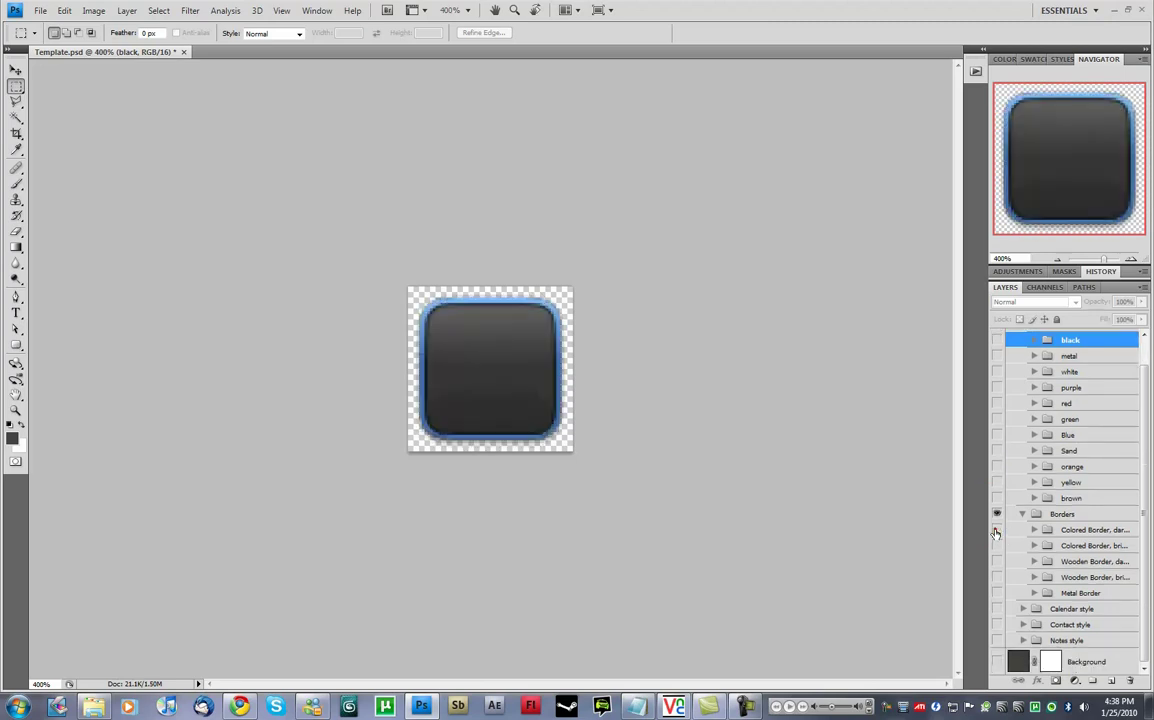
pyautogui.click(997, 529)
pyautogui.click(997, 545)
pyautogui.click(997, 561)
pyautogui.click(997, 561)
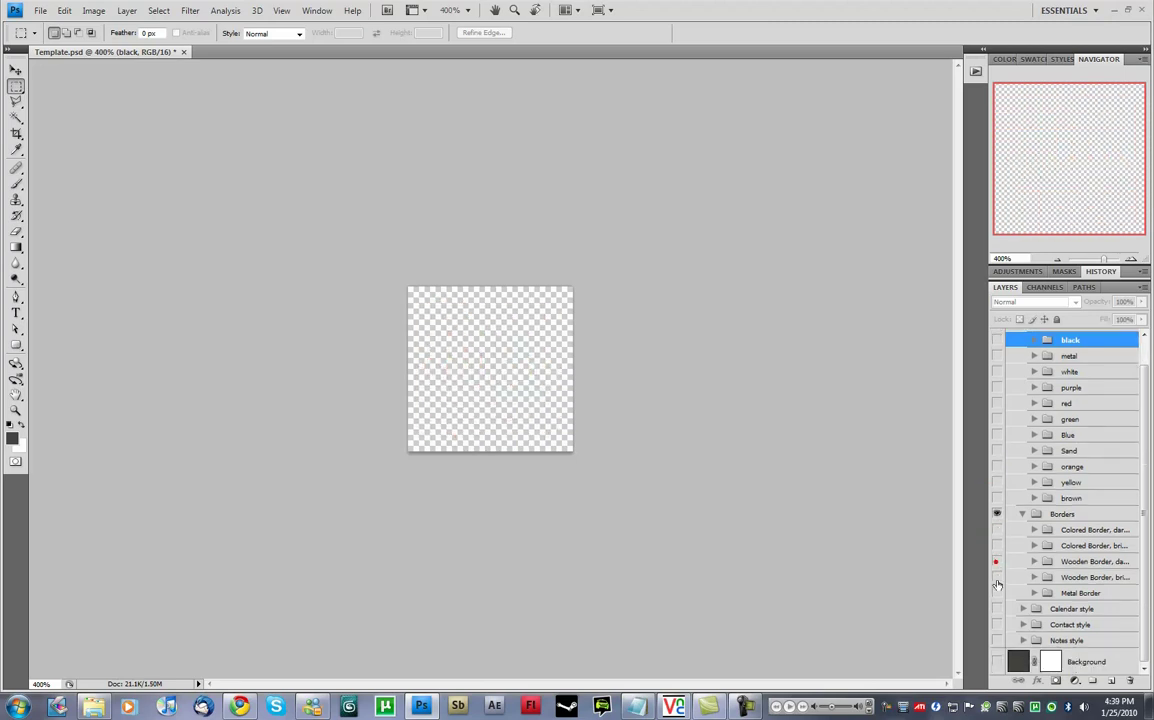
pyautogui.click(997, 577)
pyautogui.click(997, 577)
pyautogui.click(997, 593)
pyautogui.click(997, 593)
# Preview the Calendar, Contact and Notes style layers one after another.
pyautogui.click(997, 608)
pyautogui.click(997, 608)
pyautogui.click(997, 624)
pyautogui.click(997, 624)
pyautogui.click(997, 640)
pyautogui.click(998, 641)
# Compare the black and metal bases, ending with metal hidden and purple shown.
pyautogui.scroll(1, 992, 470)
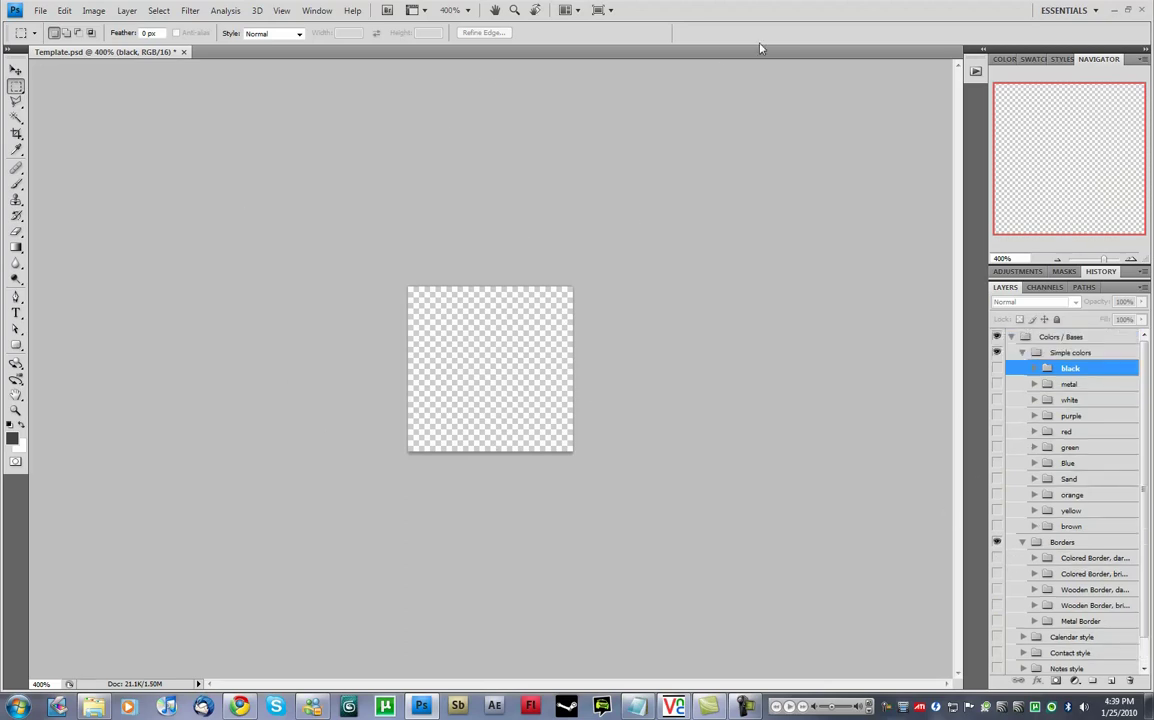
pyautogui.click(996, 369)
pyautogui.click(996, 369)
pyautogui.click(996, 384)
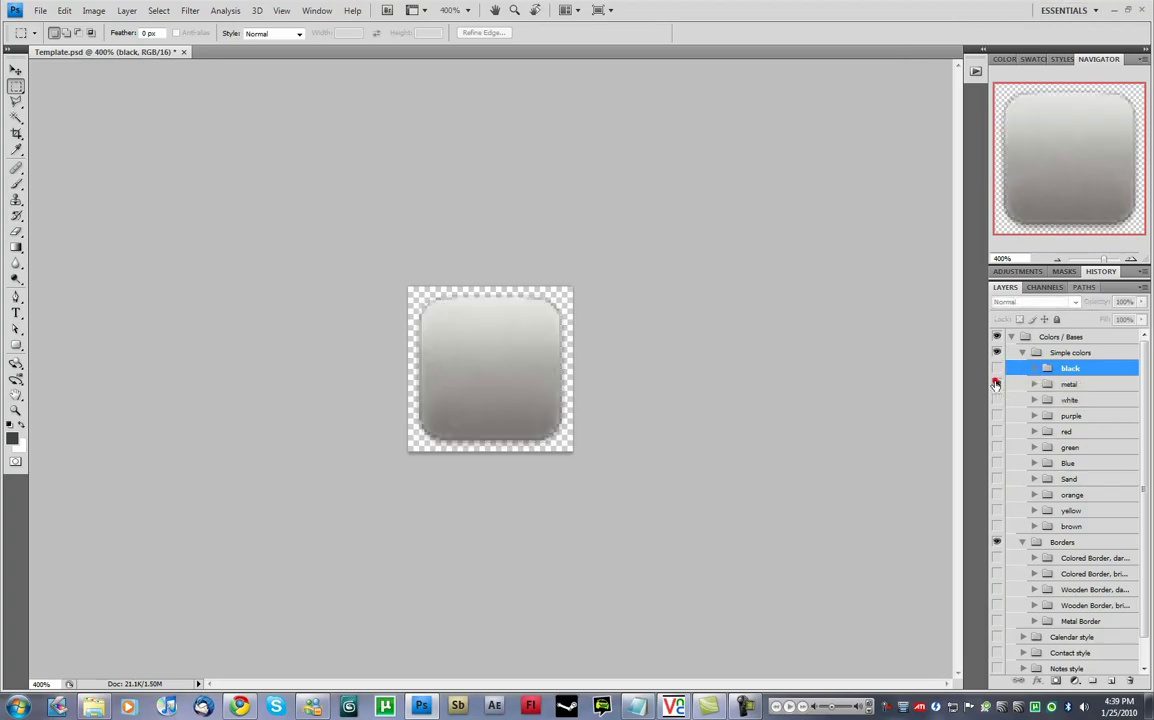
pyautogui.click(996, 384)
pyautogui.click(996, 384)
pyautogui.click(996, 384)
pyautogui.click(996, 415)
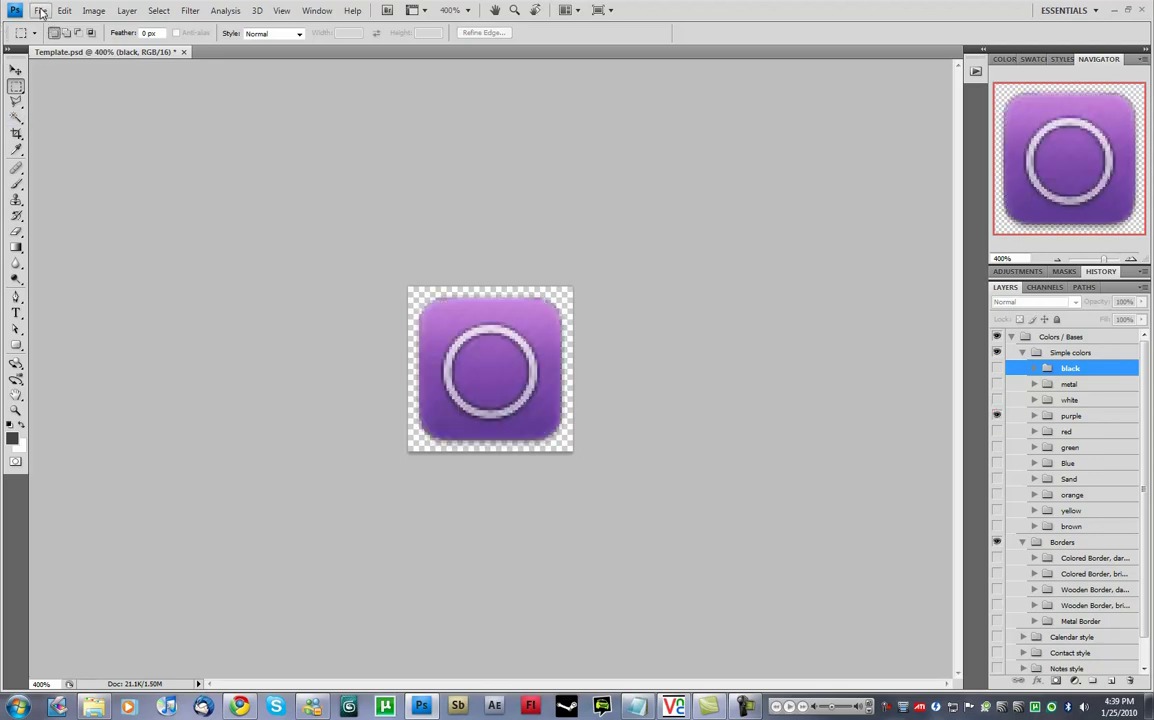
# Export the icon through Save for Web & Devices as PNG-24 into the save dialog.
pyautogui.click(40, 11)
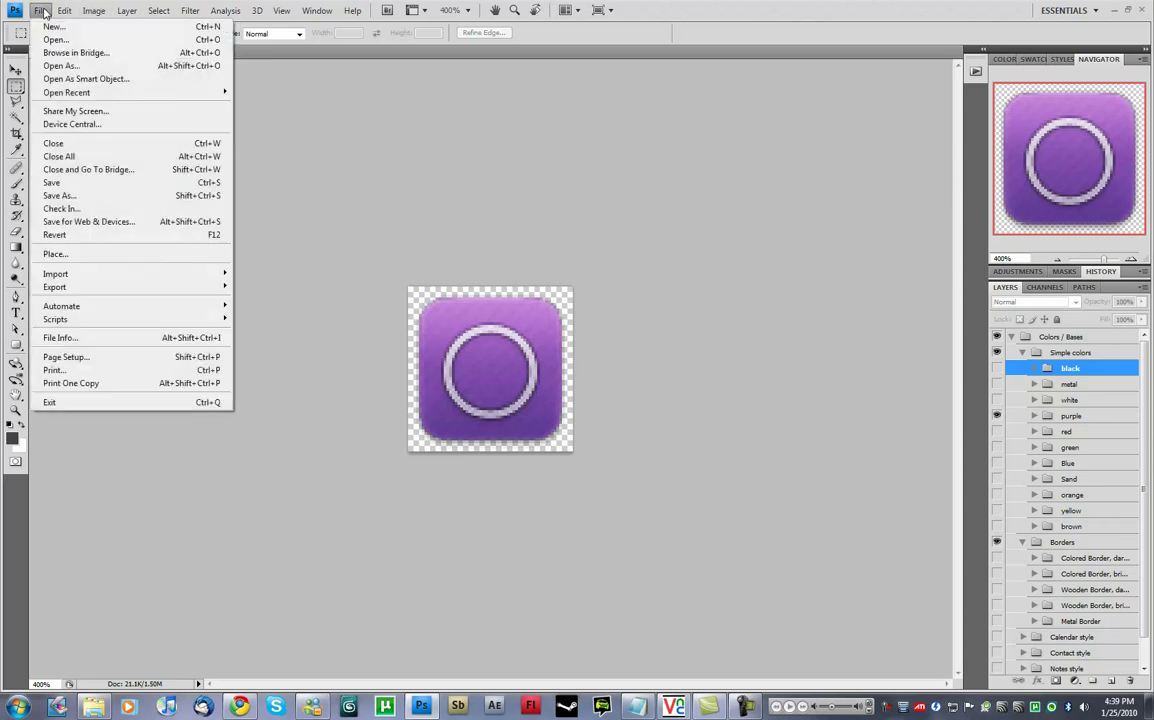
pyautogui.click(124, 224)
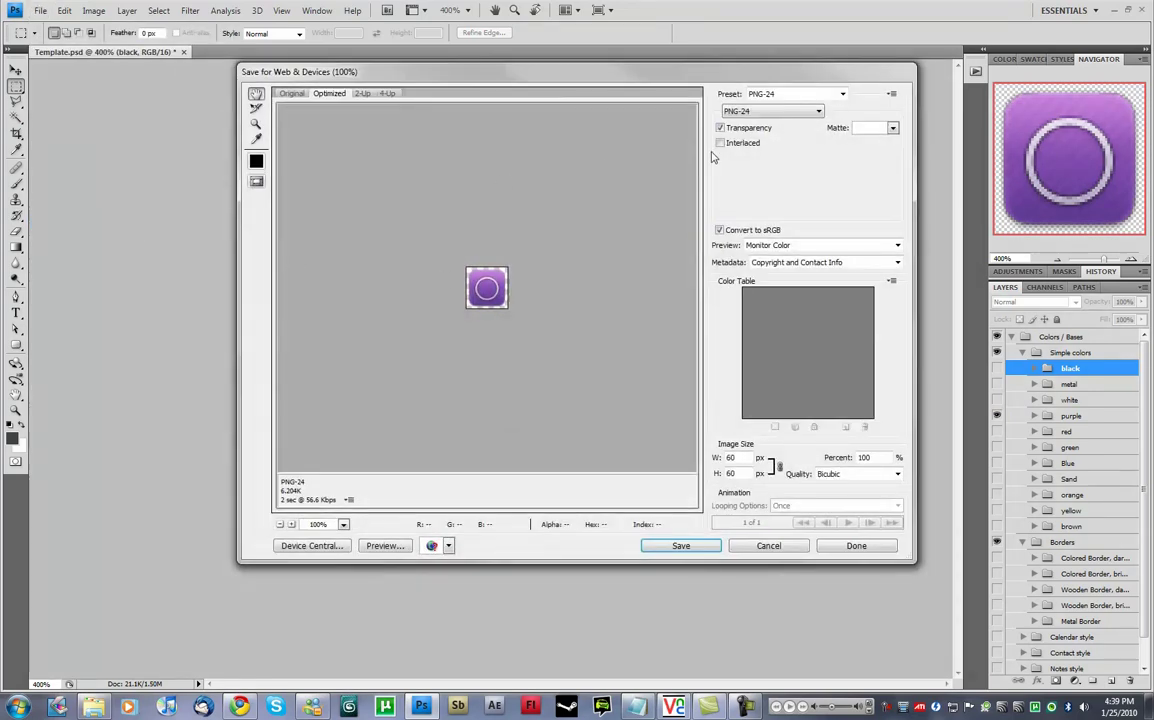
pyautogui.click(760, 111)
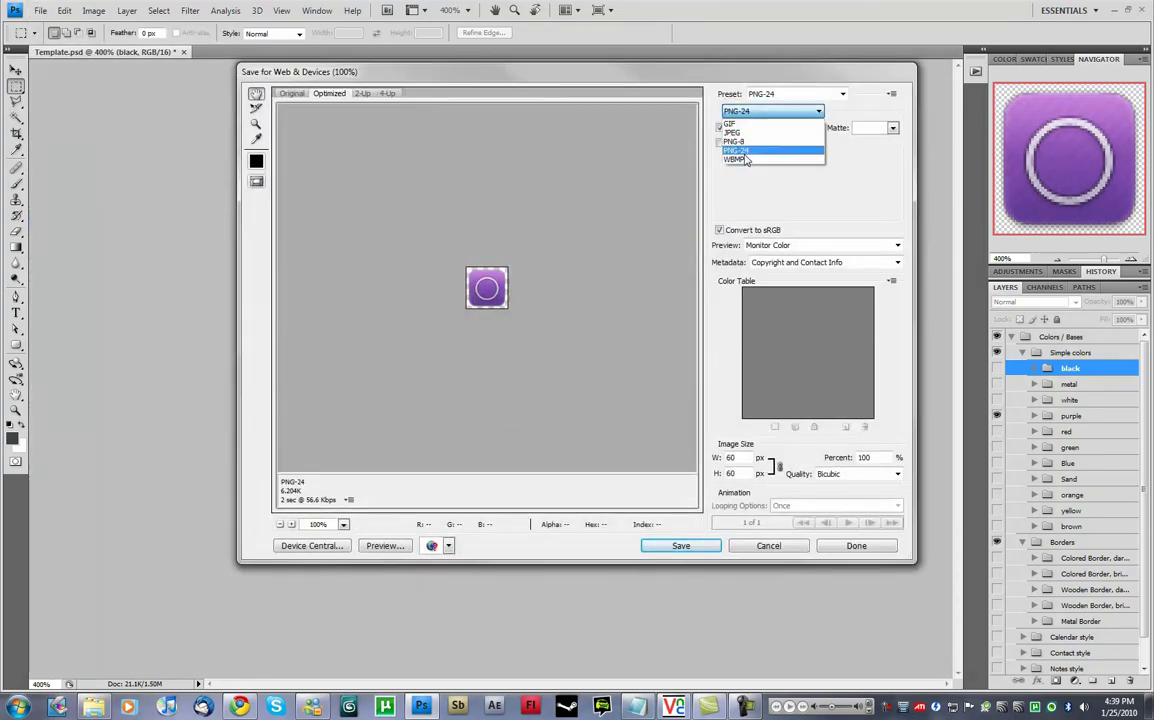
pyautogui.click(738, 150)
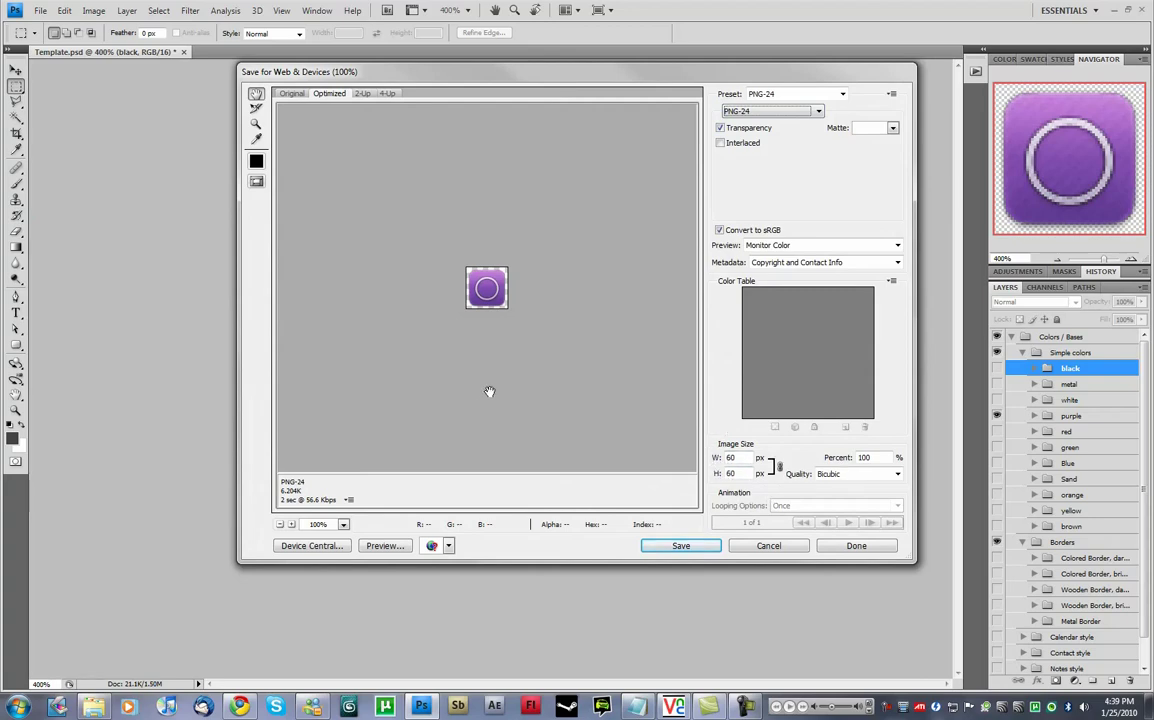
pyautogui.click(676, 546)
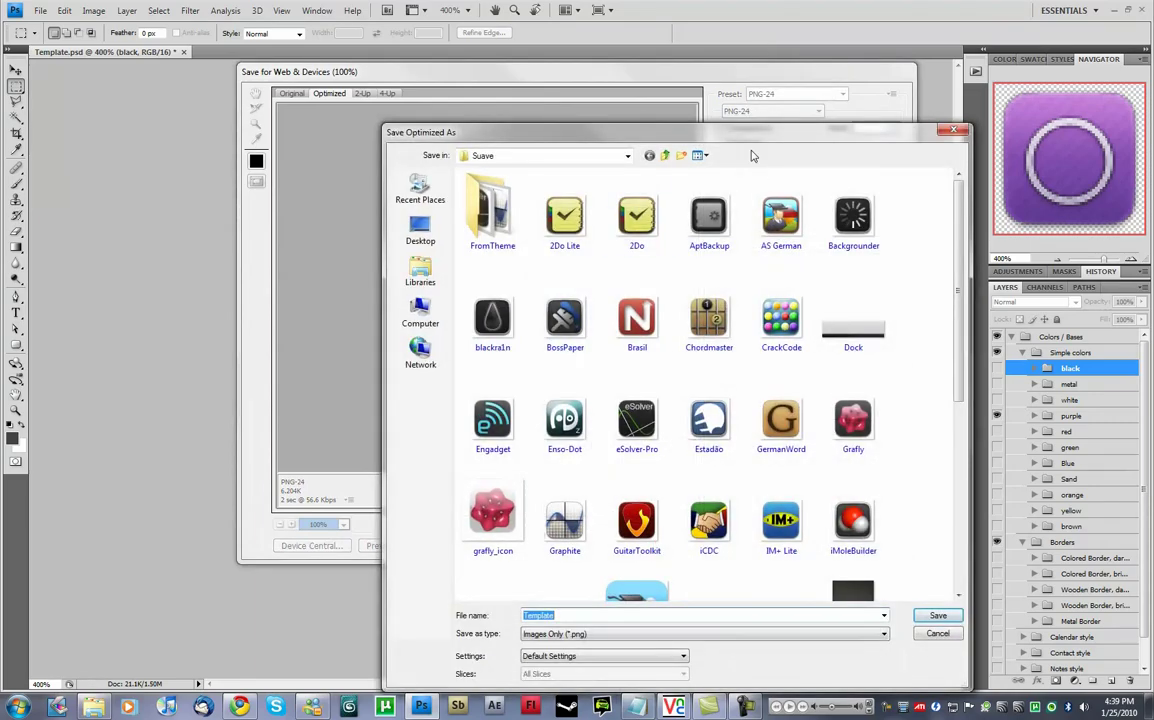
pyautogui.moveTo(677, 138); pyautogui.dragTo(603, 76)
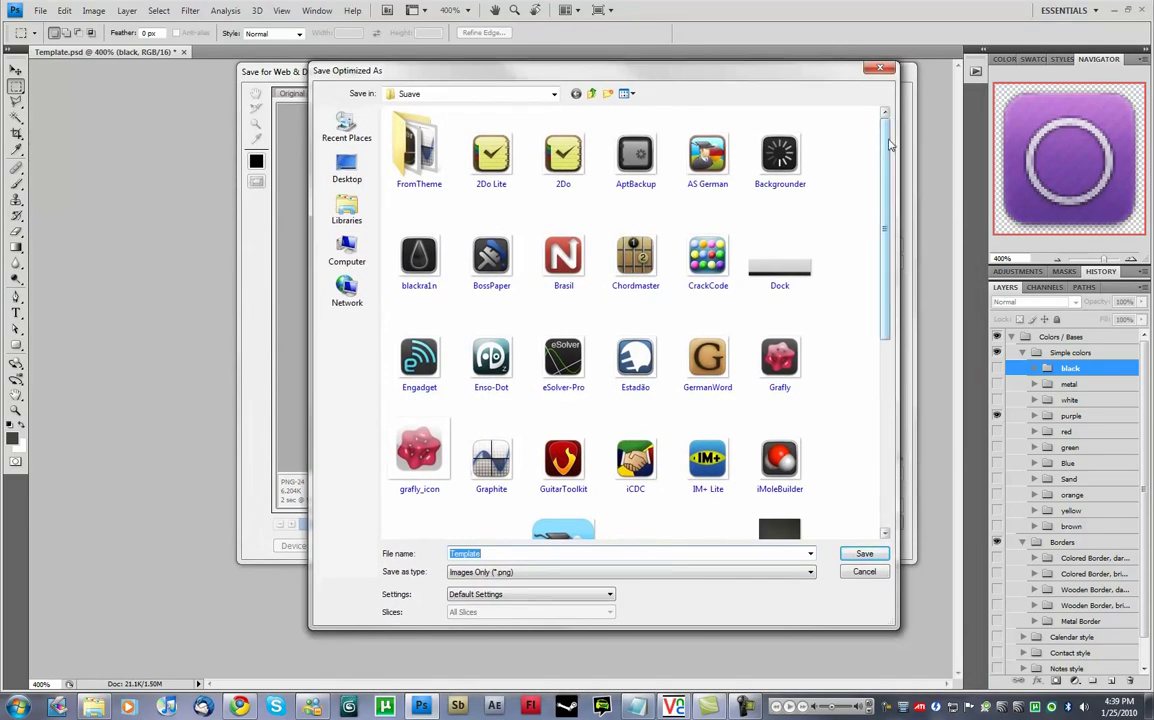
pyautogui.scroll(-4, 885, 146)
pyautogui.scroll(4, 862, 129)
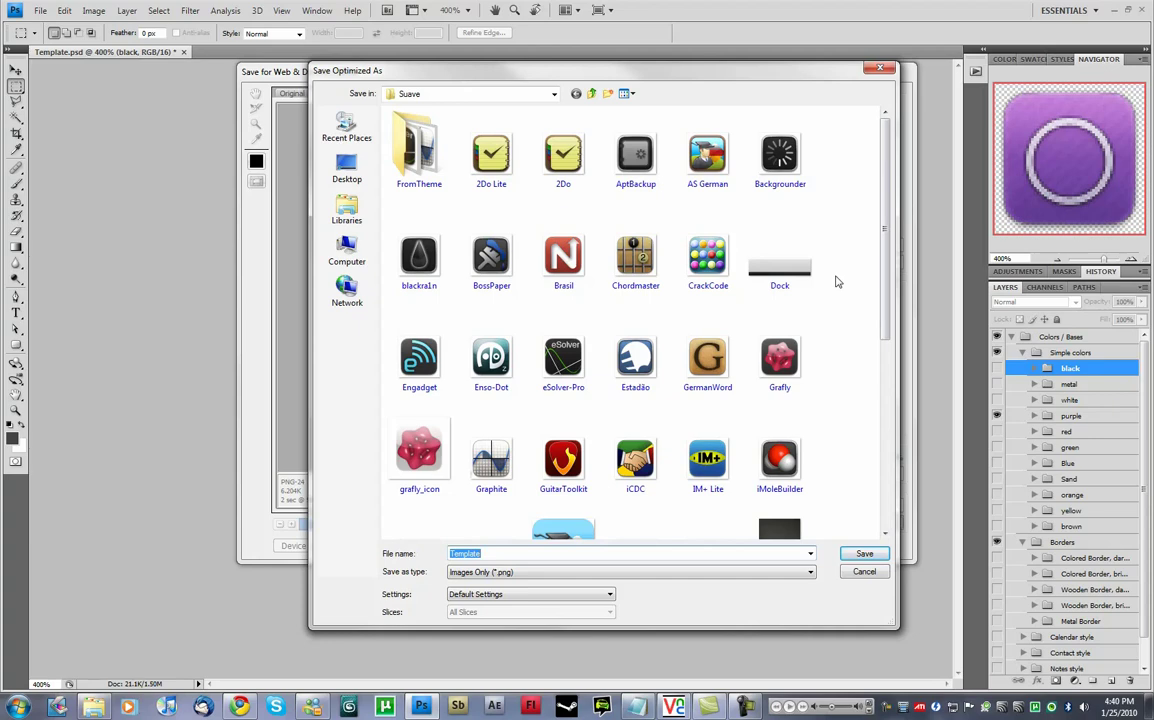
pyautogui.hotkey('alt', 'Tab')
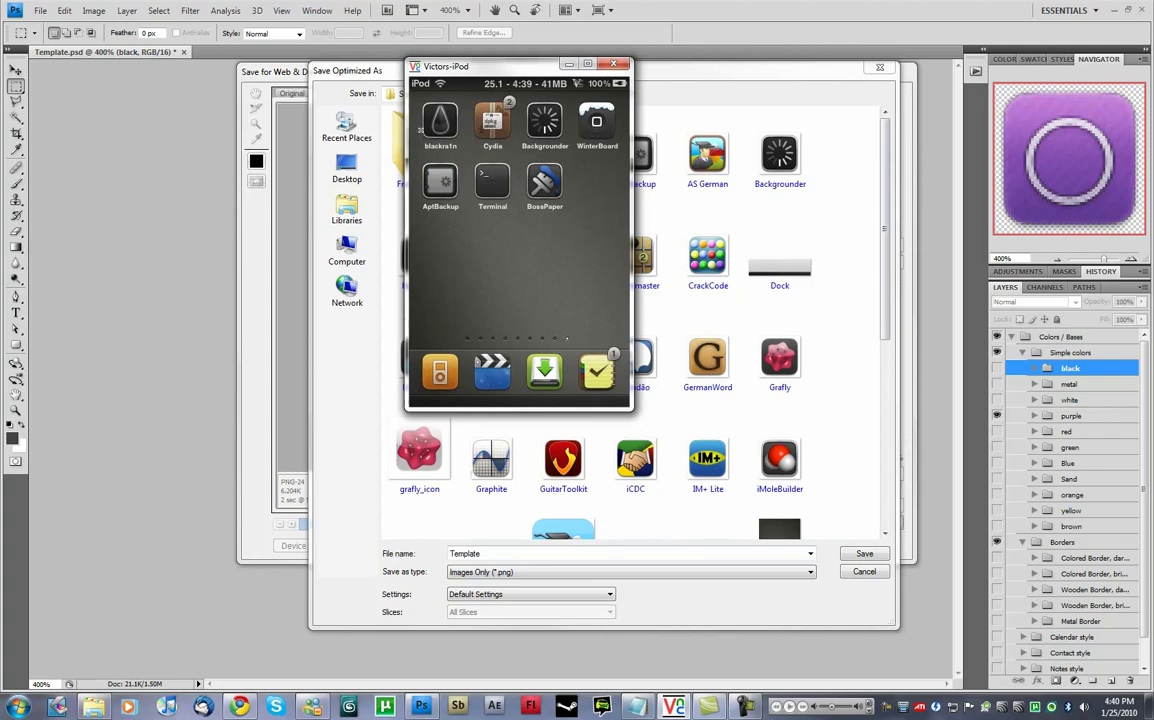
pyautogui.moveTo(466, 72); pyautogui.dragTo(239, 99)
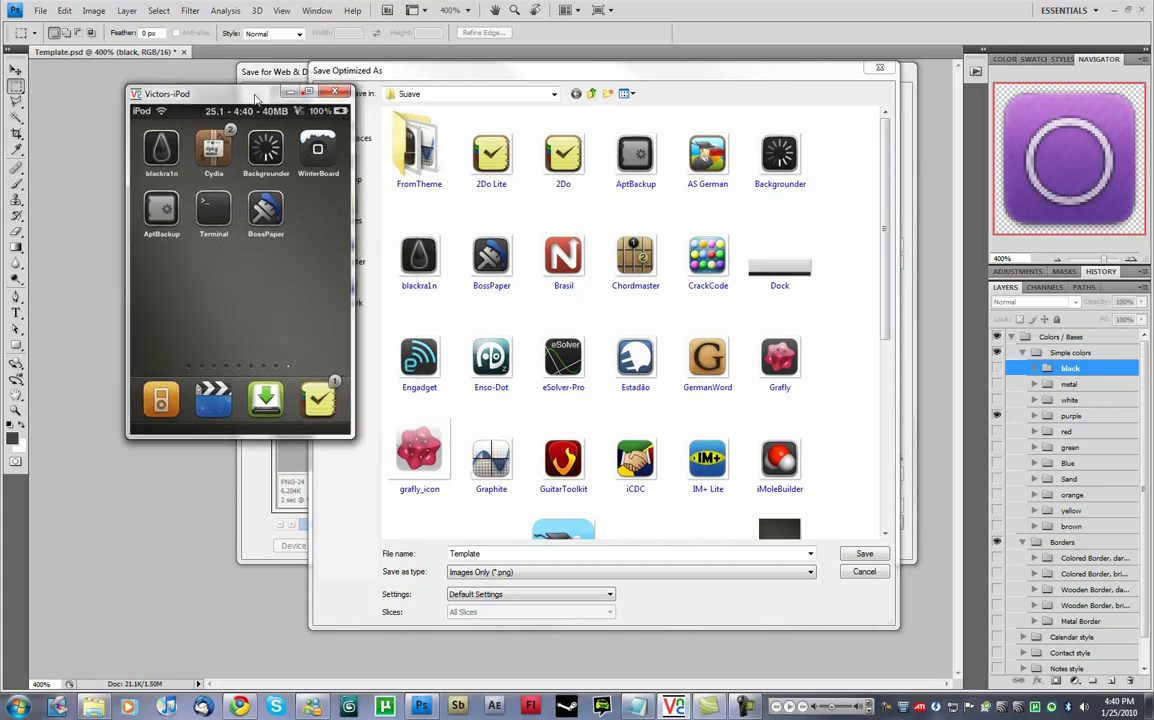
pyautogui.moveTo(886, 130)
pyautogui.mouseDown()
pyautogui.moveTo(886, 300)
pyautogui.moveTo(875, 118)
pyautogui.mouseUp()
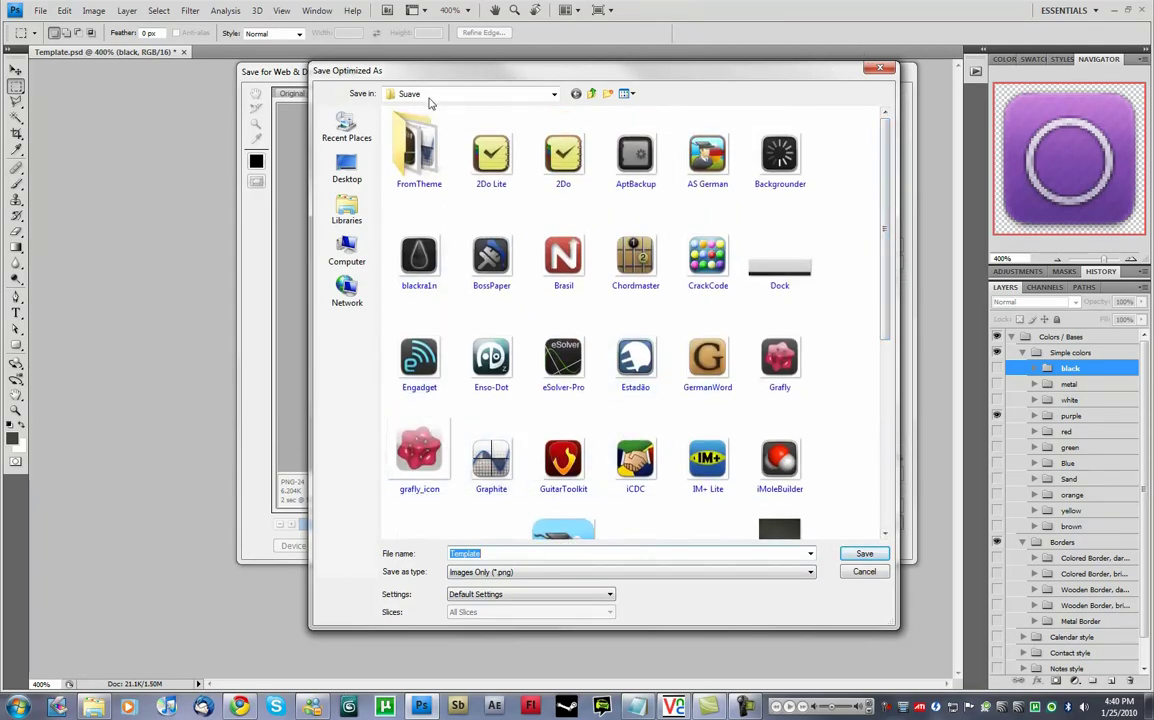
pyautogui.moveTo(872, 191); pyautogui.dragTo(858, 147)
pyautogui.click(867, 574)
# Close the web export window and quit Photoshop without saving Template.psd.
pyautogui.click(848, 541)
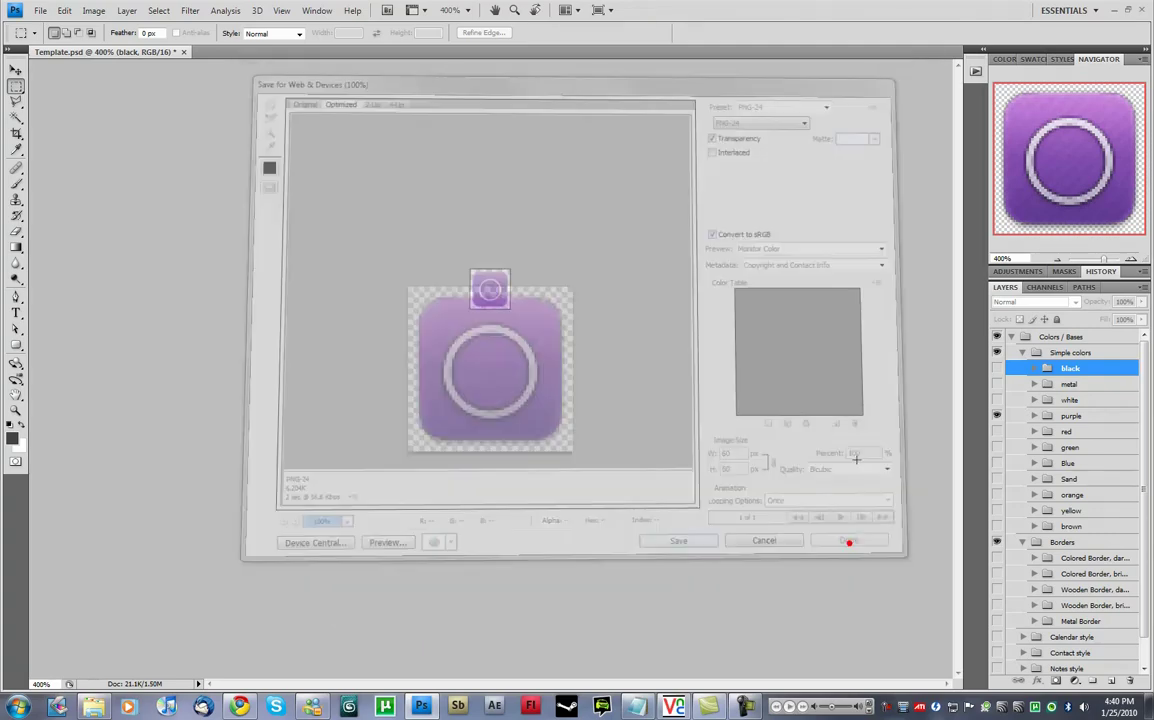
pyautogui.hotkey('ctrl', 'q')
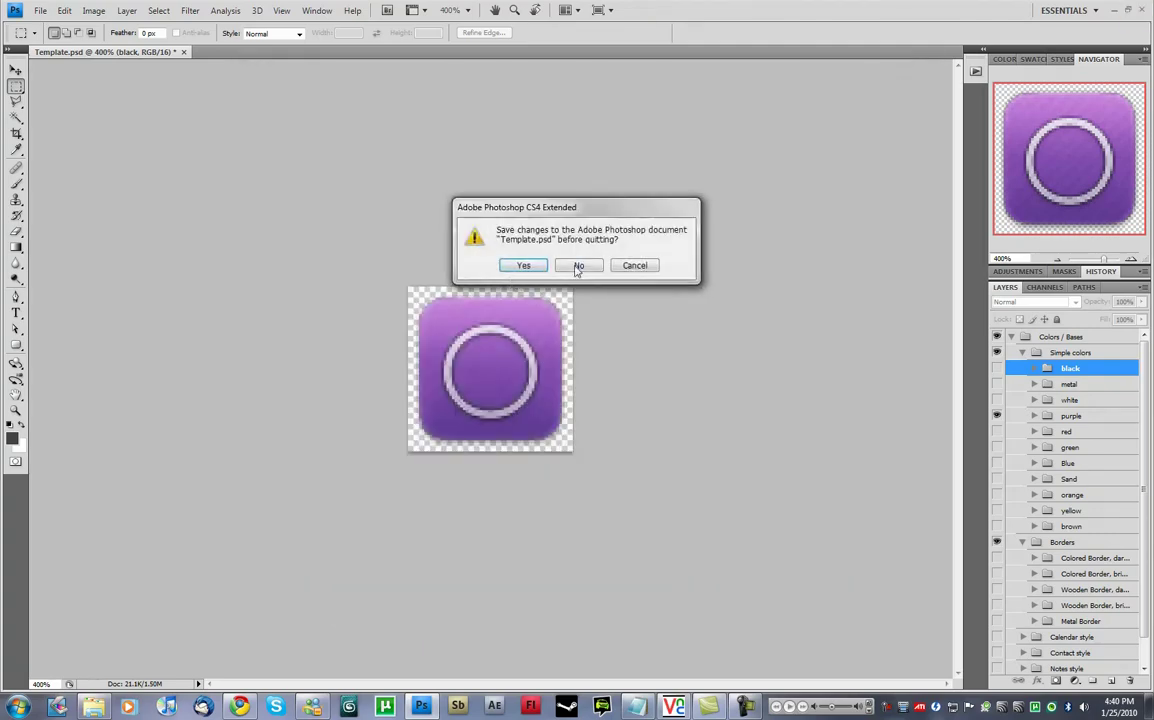
pyautogui.click(578, 266)
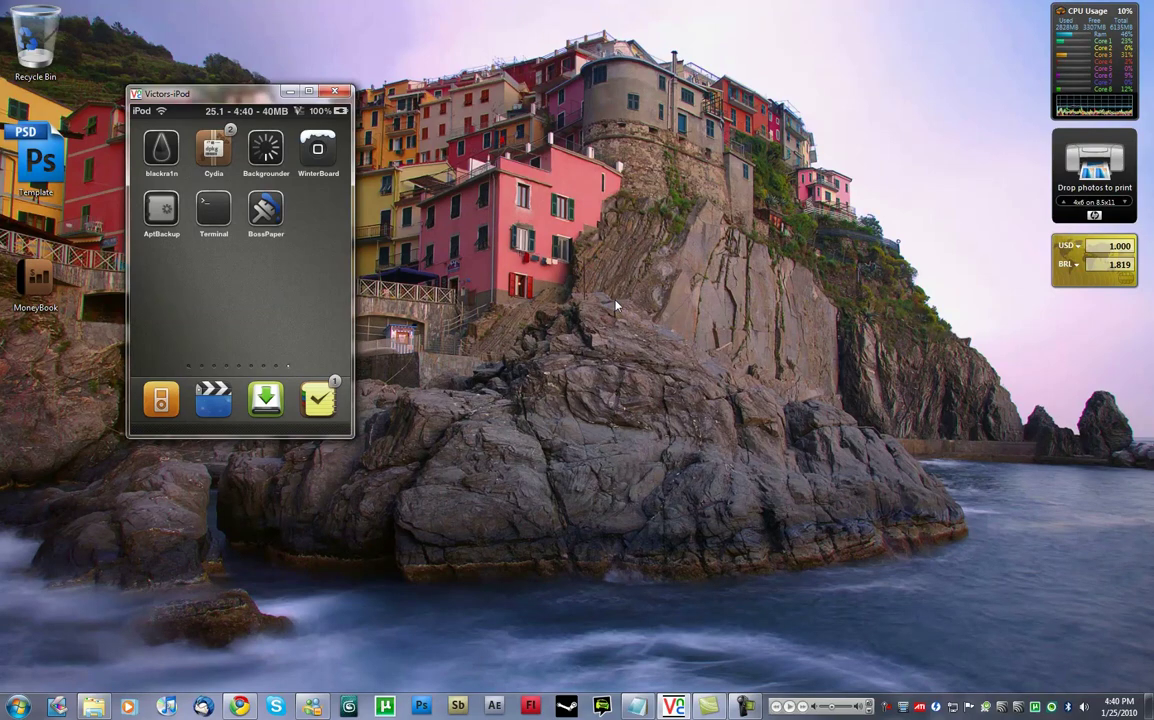
# Center the iPod VNC window and launch Cydia on the iPod.
pyautogui.moveTo(178, 93); pyautogui.dragTo(581, 51)
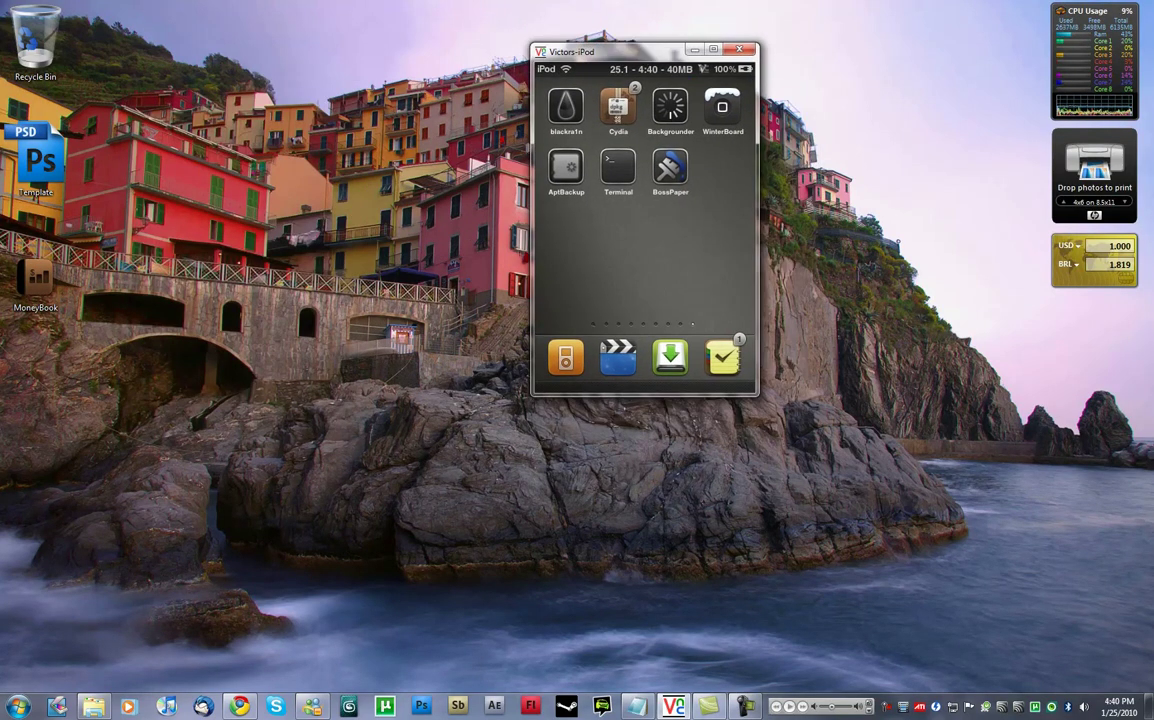
pyautogui.click(565, 106)
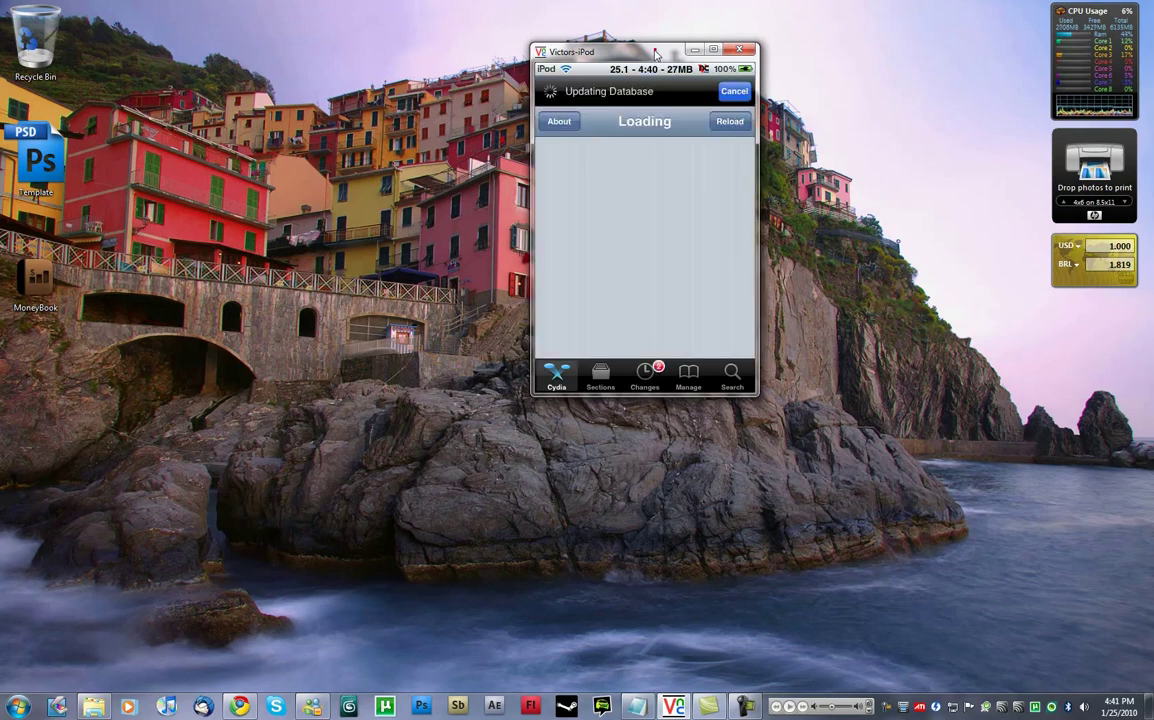
pyautogui.moveTo(595, 49); pyautogui.dragTo(563, 60)
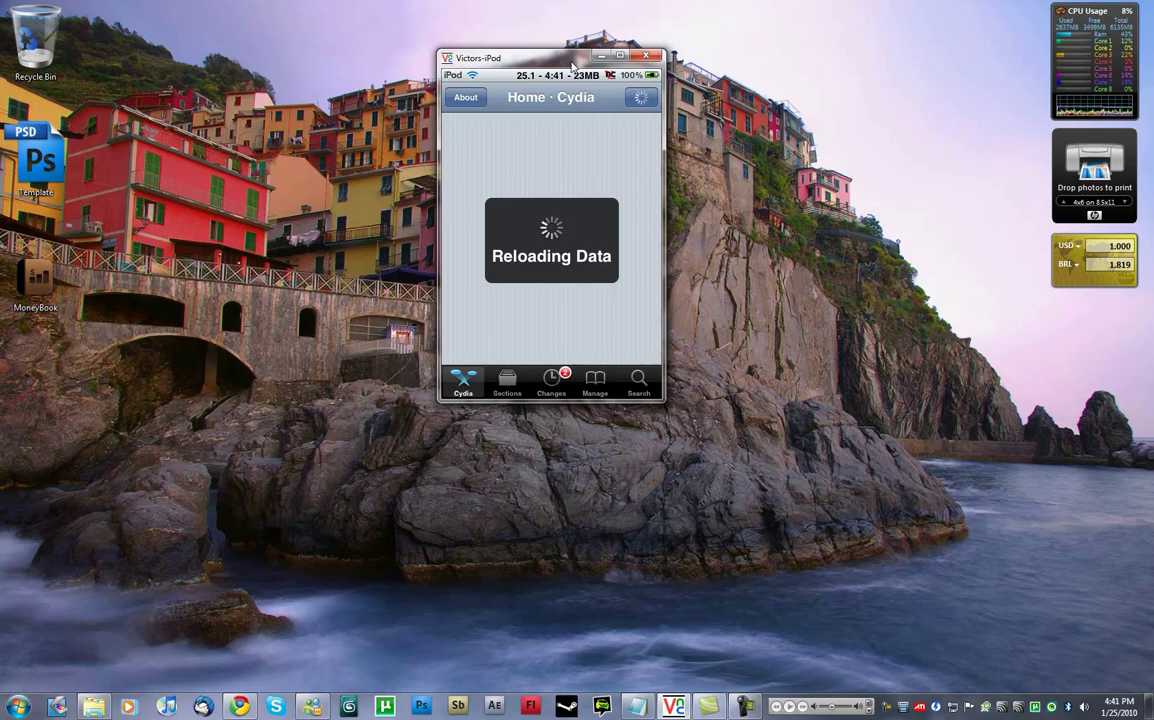
# Nudge the iPod VNC window down-right, then slightly left, while Cydia loads.
pyautogui.moveTo(494, 57); pyautogui.dragTo(543, 71)
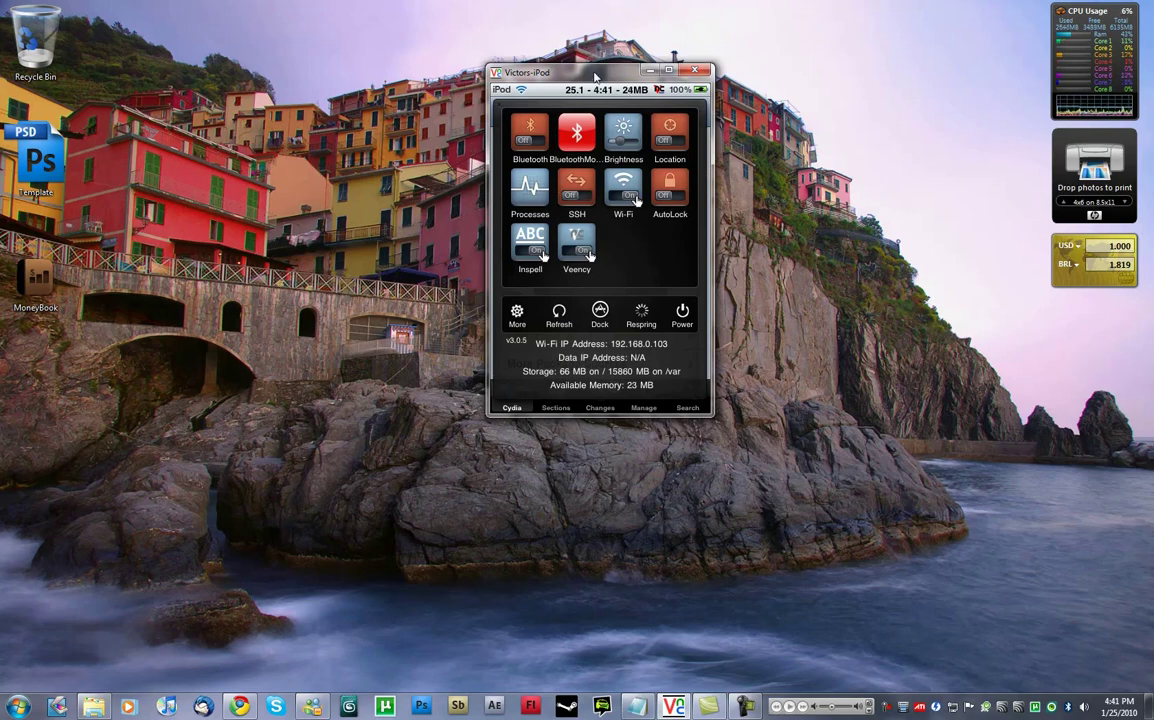
pyautogui.moveTo(535, 72); pyautogui.dragTo(512, 82)
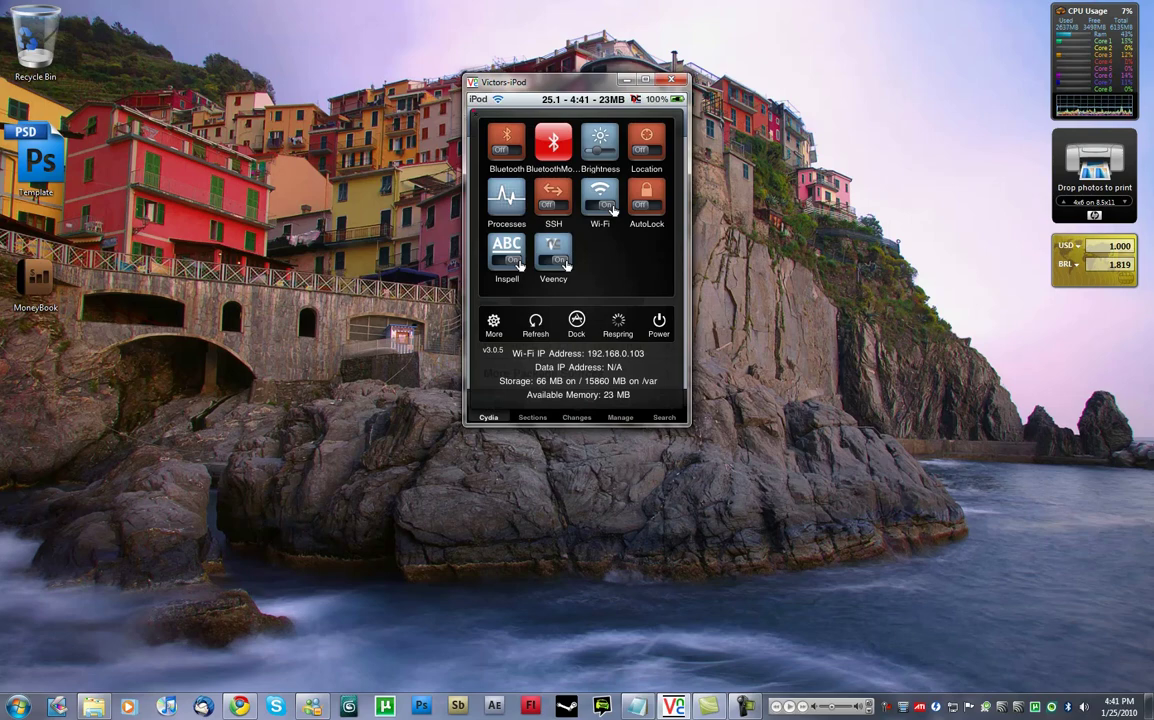
# Dismiss the SBSettings toggle panel and shift the iPod window.
pyautogui.click(612, 208)
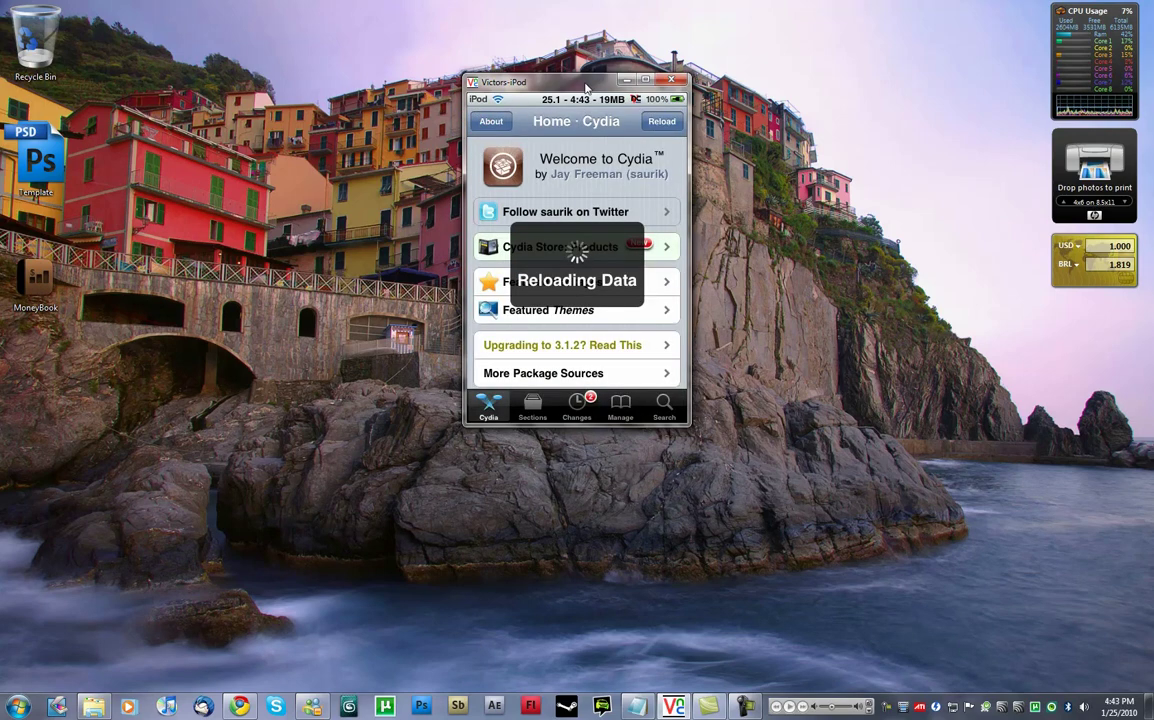
pyautogui.moveTo(585, 85); pyautogui.dragTo(603, 146)
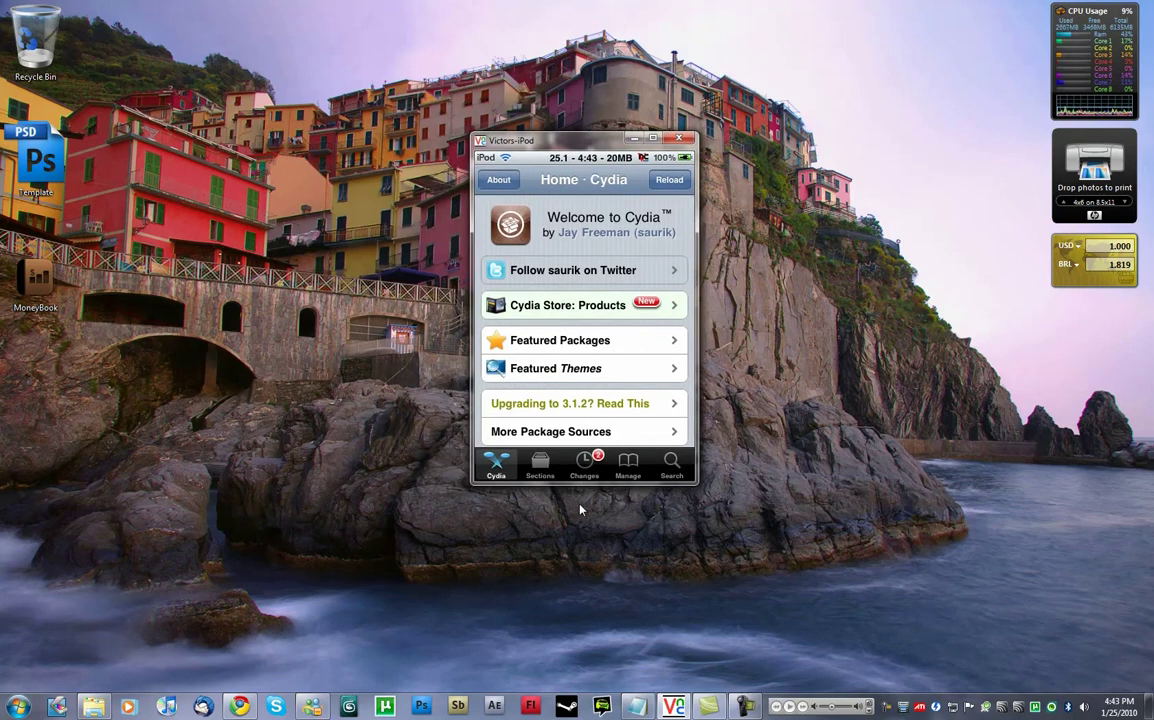
# Search Cydia for 'ssh' and scroll through the results.
pyautogui.click(671, 464)
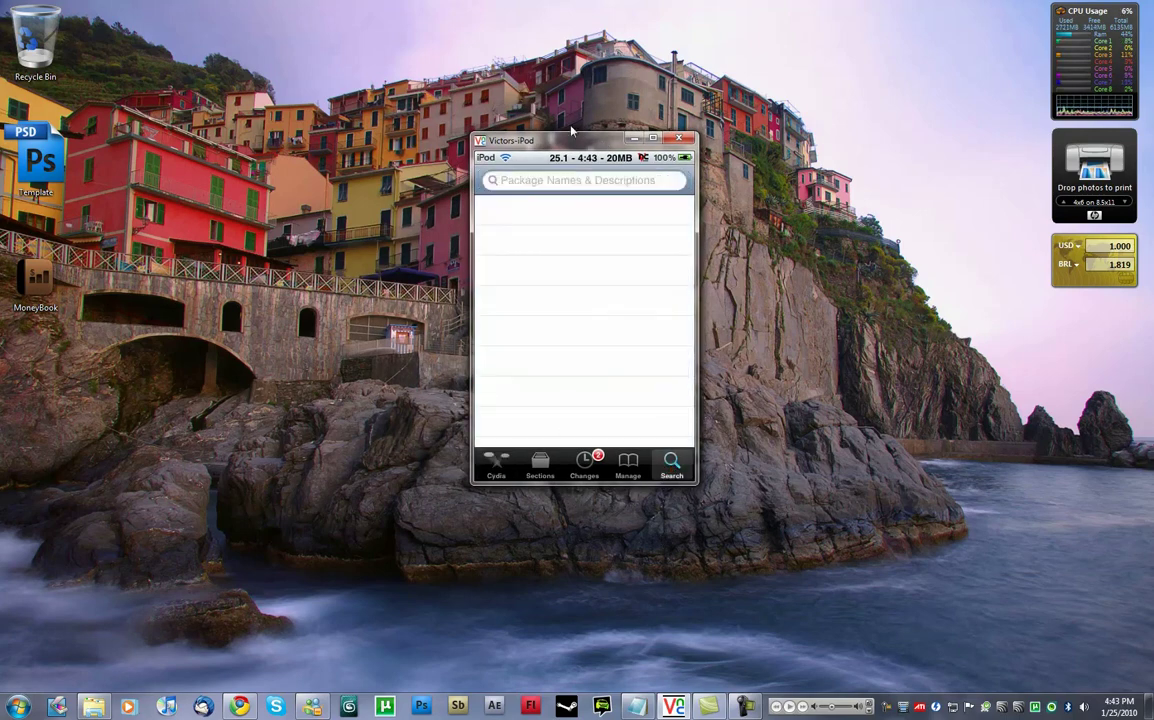
pyautogui.moveTo(592, 146); pyautogui.dragTo(791, 147)
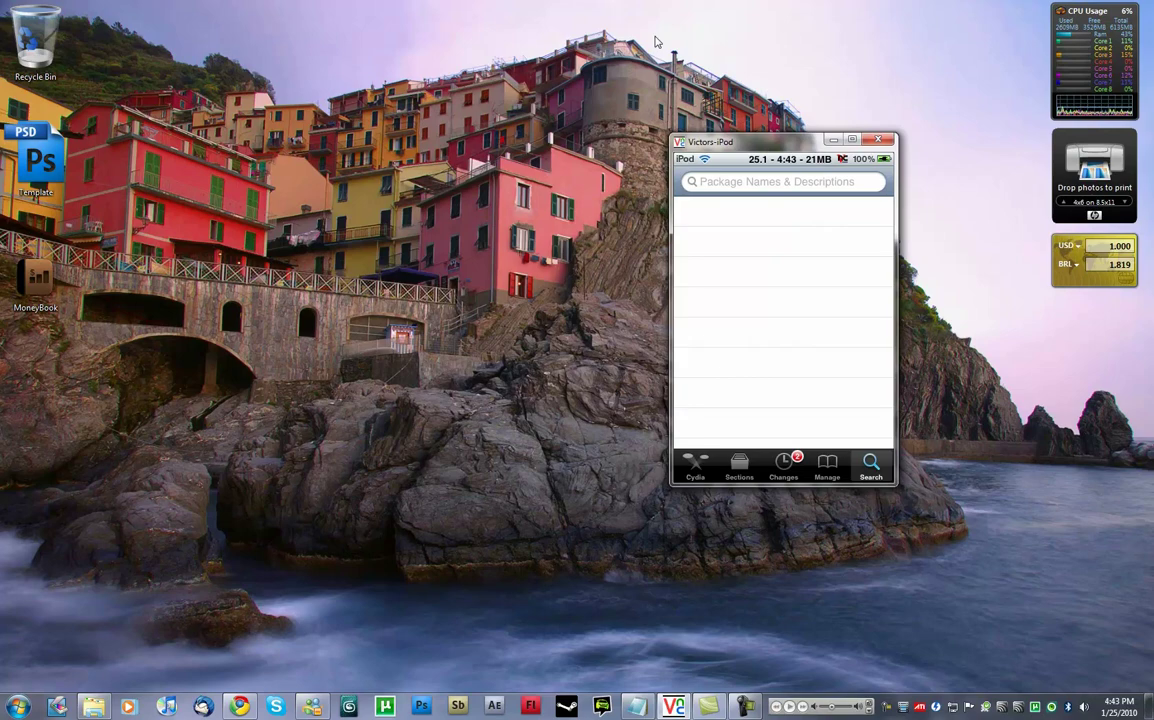
pyautogui.click(769, 181)
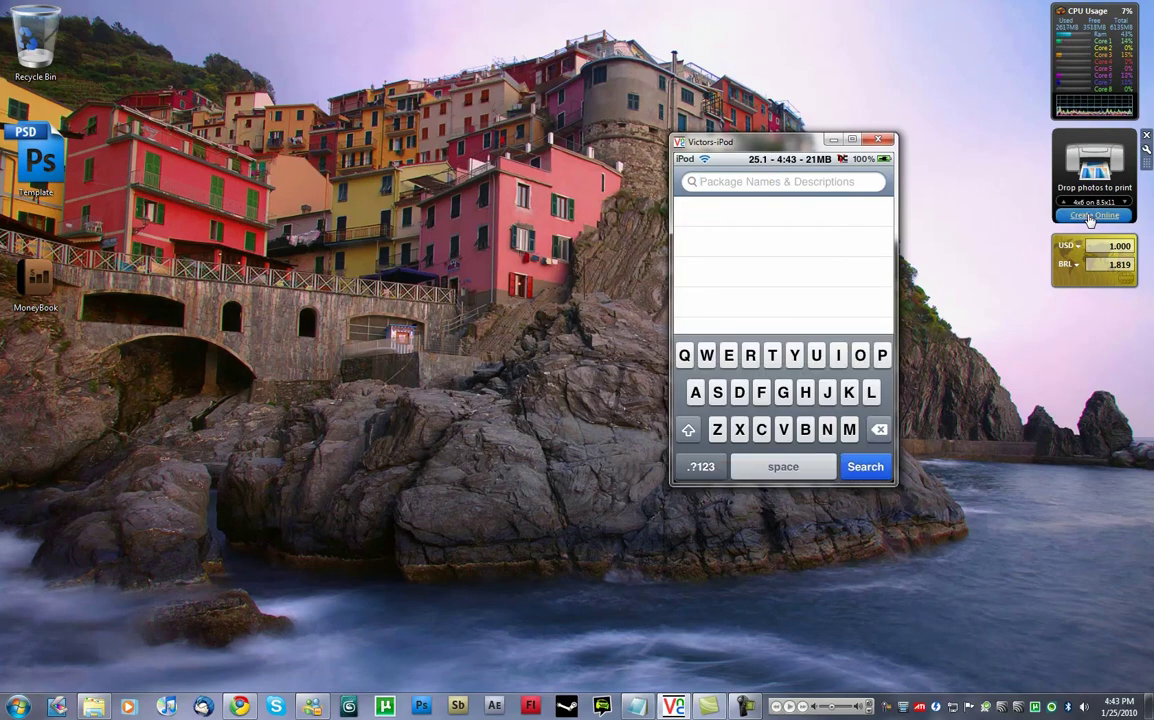
pyautogui.write('s')
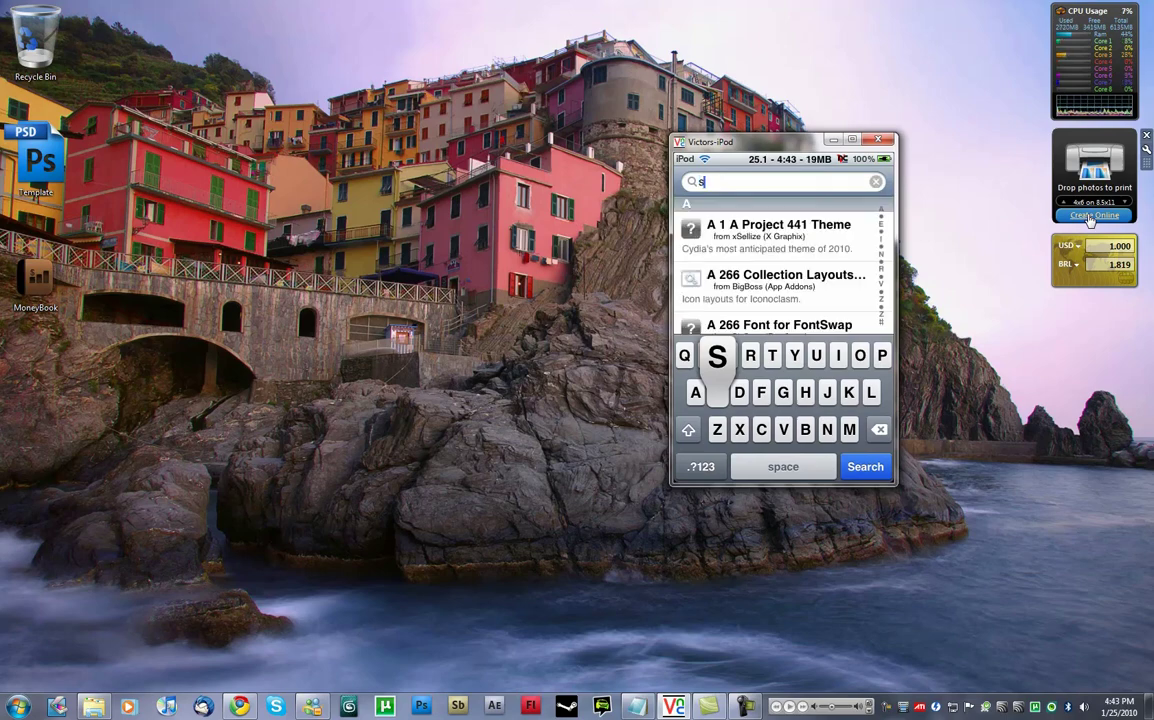
pyautogui.write('sh')
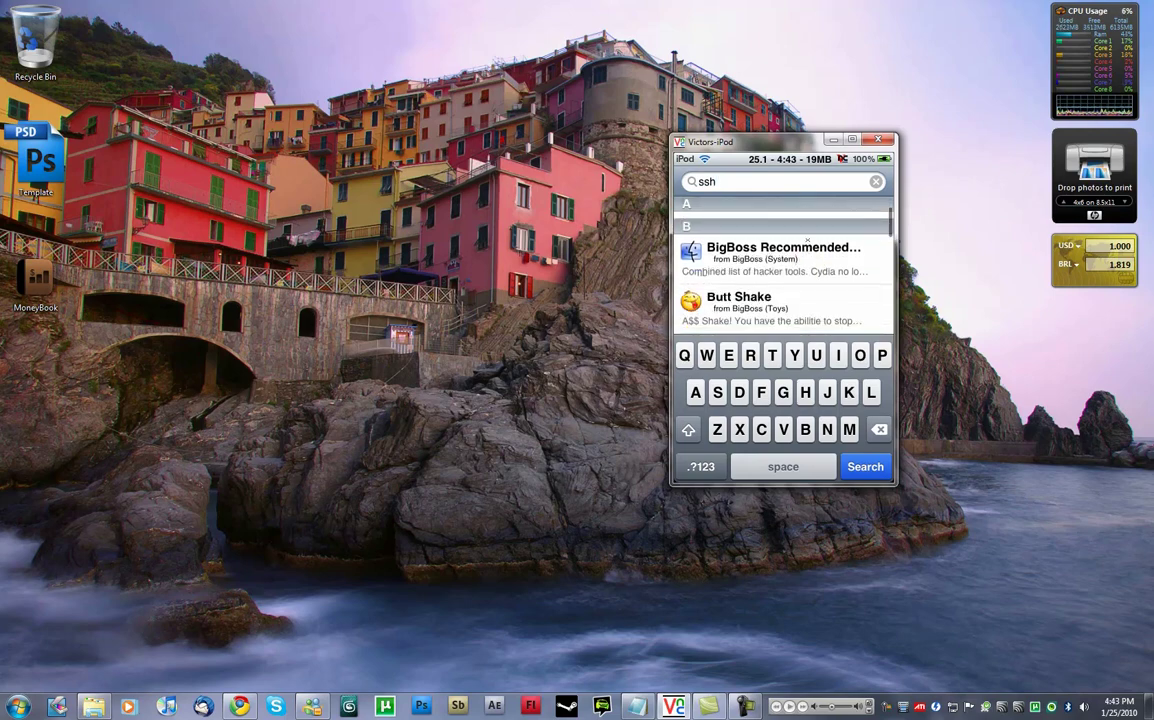
pyautogui.click(865, 466)
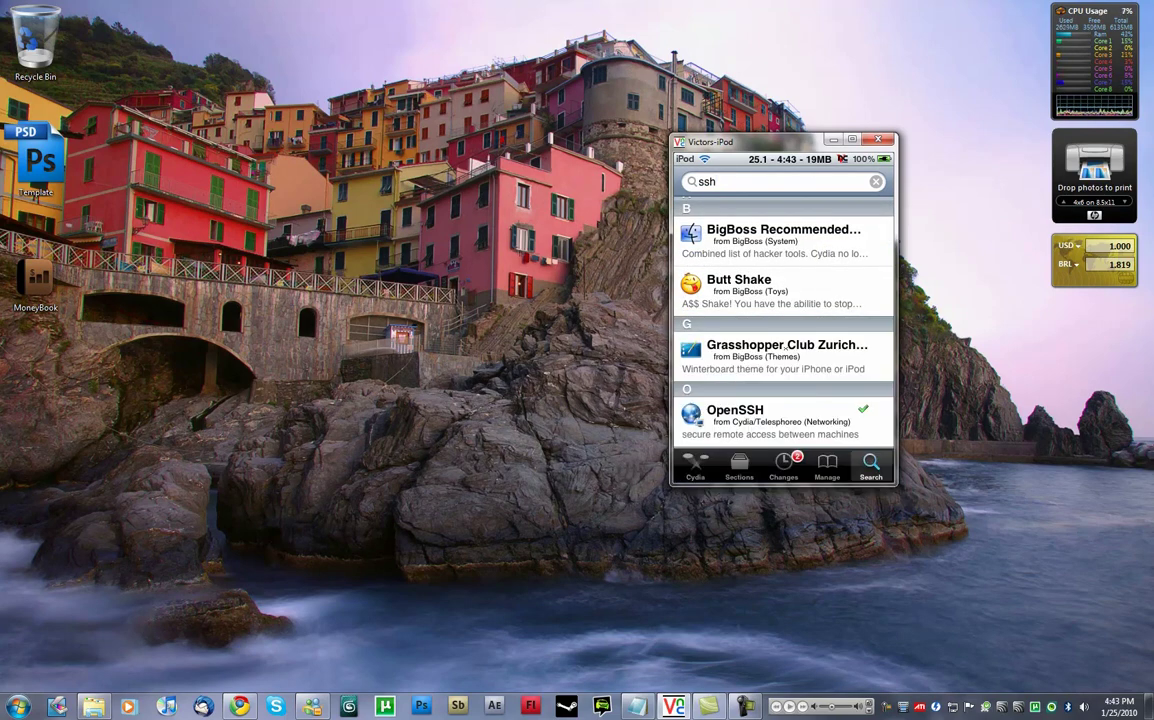
pyautogui.scroll(-1, 784, 381)
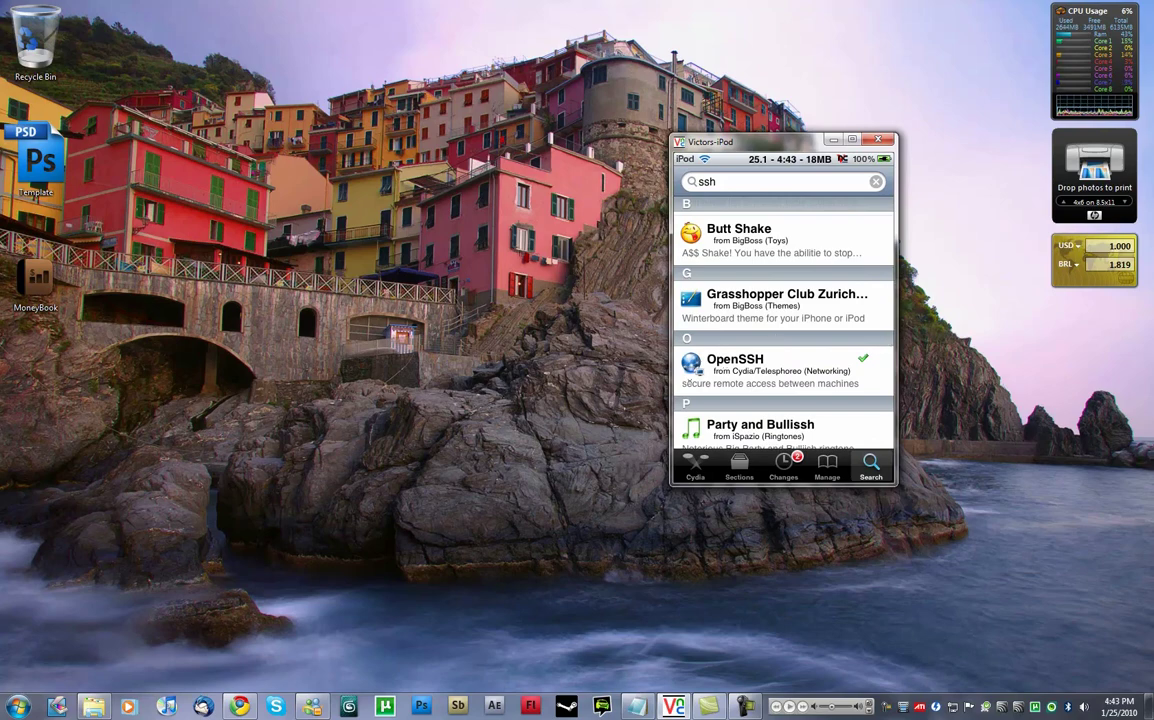
# Confirm OpenSSH 5.2p1-8 is installed, then return to the ssh results and search field.
pyautogui.click(691, 362)
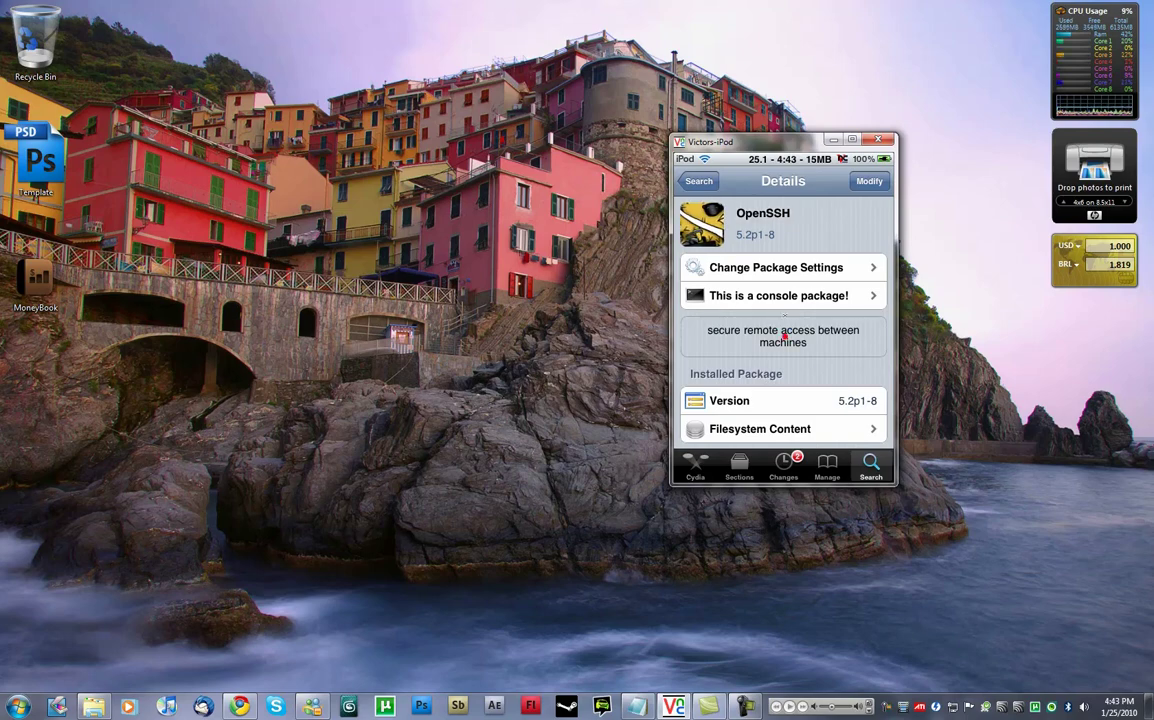
pyautogui.moveTo(705, 303); pyautogui.dragTo(706, 266)
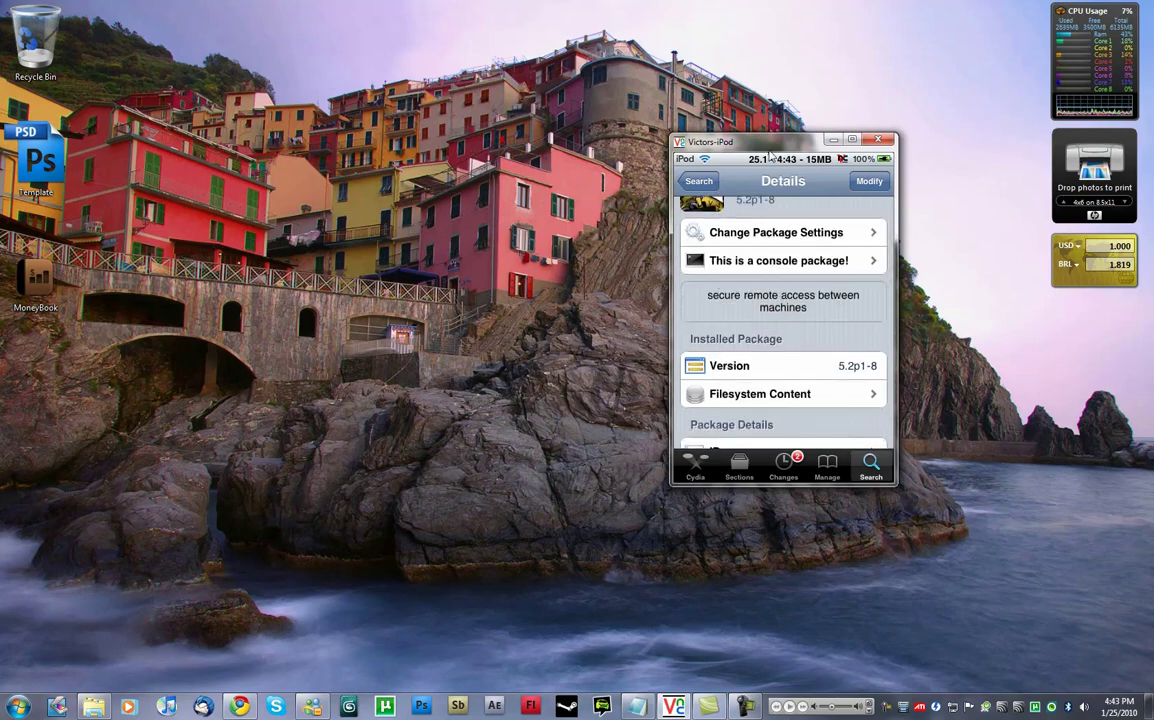
pyautogui.moveTo(700, 141); pyautogui.dragTo(570, 104)
pyautogui.moveTo(686, 274); pyautogui.dragTo(686, 220)
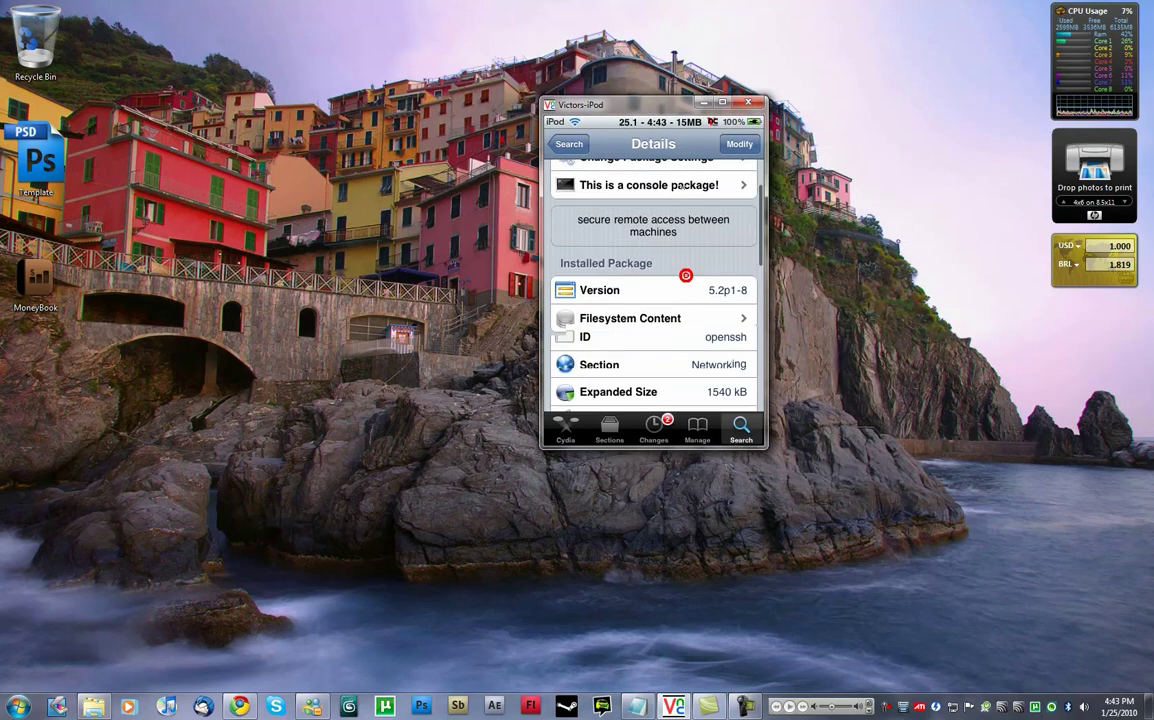
pyautogui.click(653, 121)
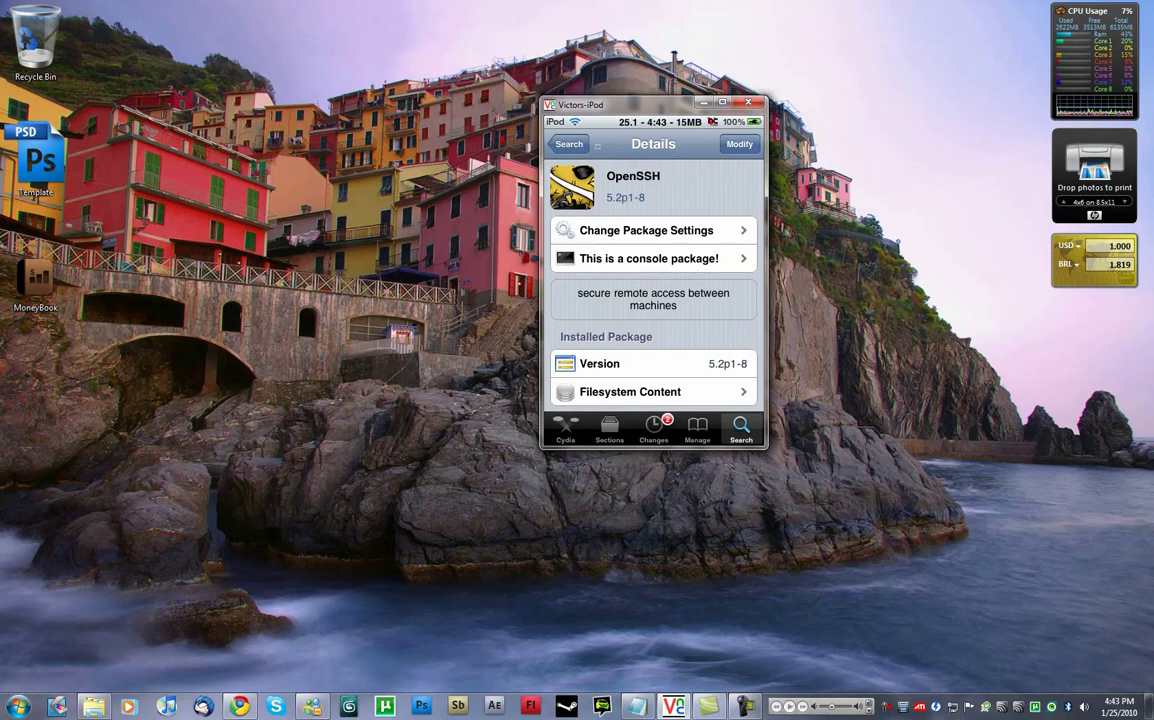
pyautogui.click(569, 144)
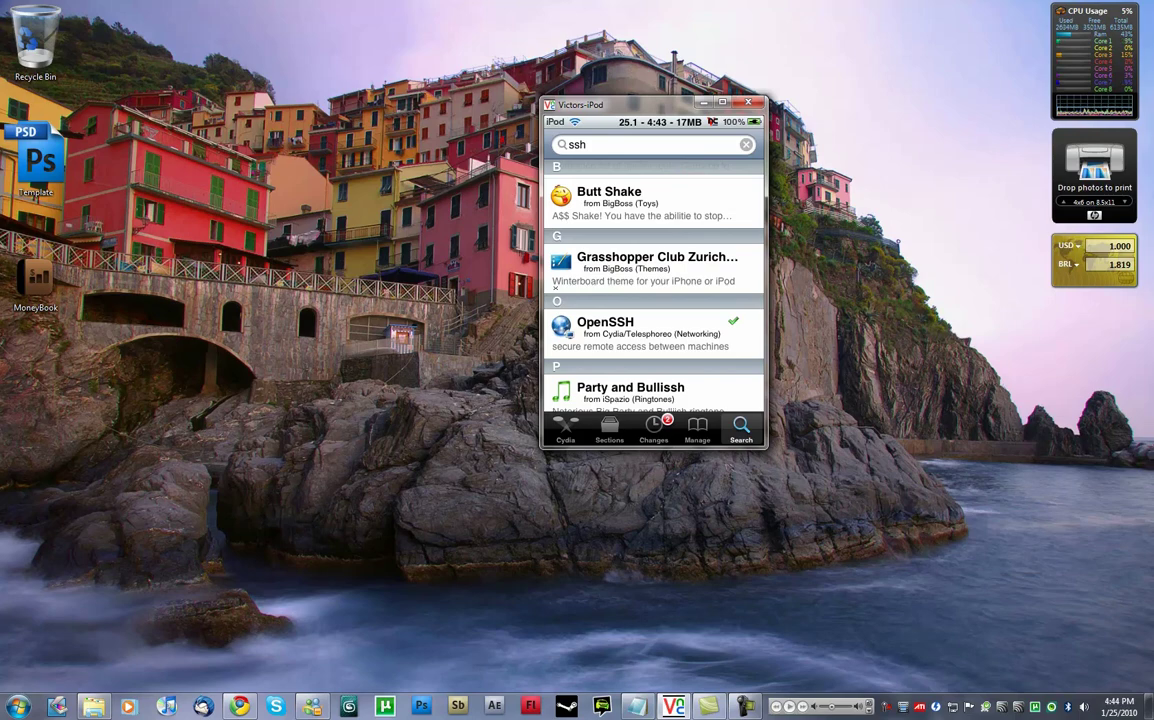
pyautogui.click(607, 144)
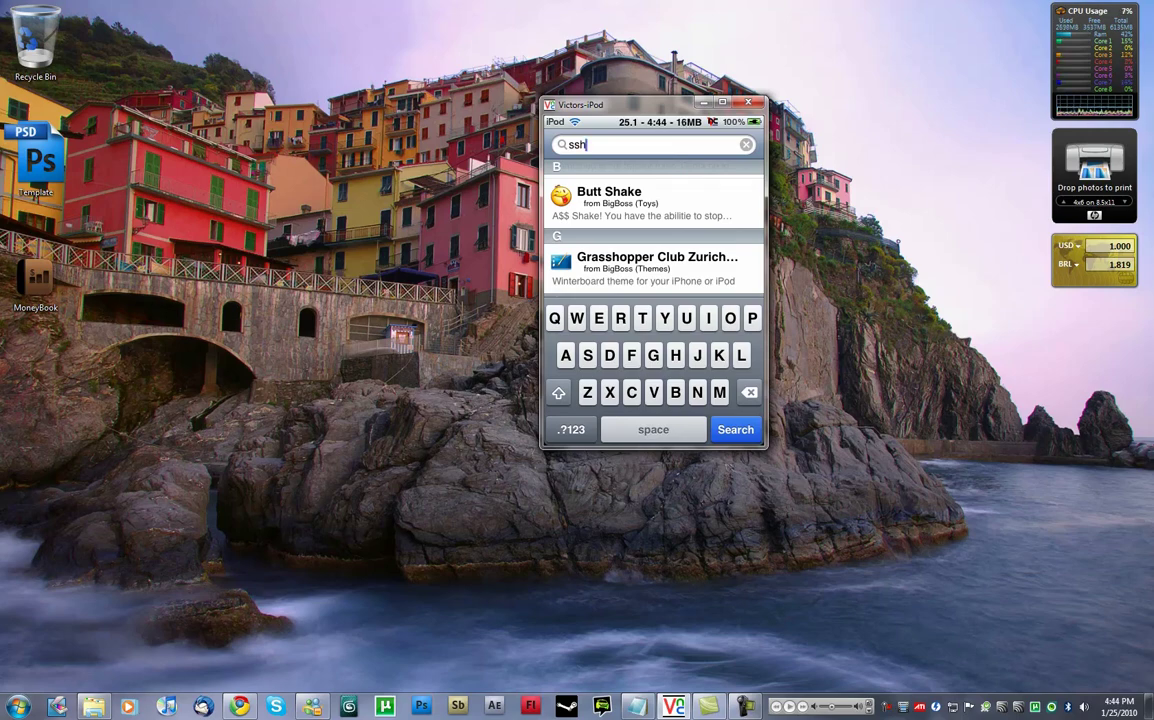
# Search Cydia for 'sbsettings' and scroll down to the installed SBSettings package.
pyautogui.press('BackSpace')
pyautogui.press('BackSpace')
pyautogui.press('BackSpace')
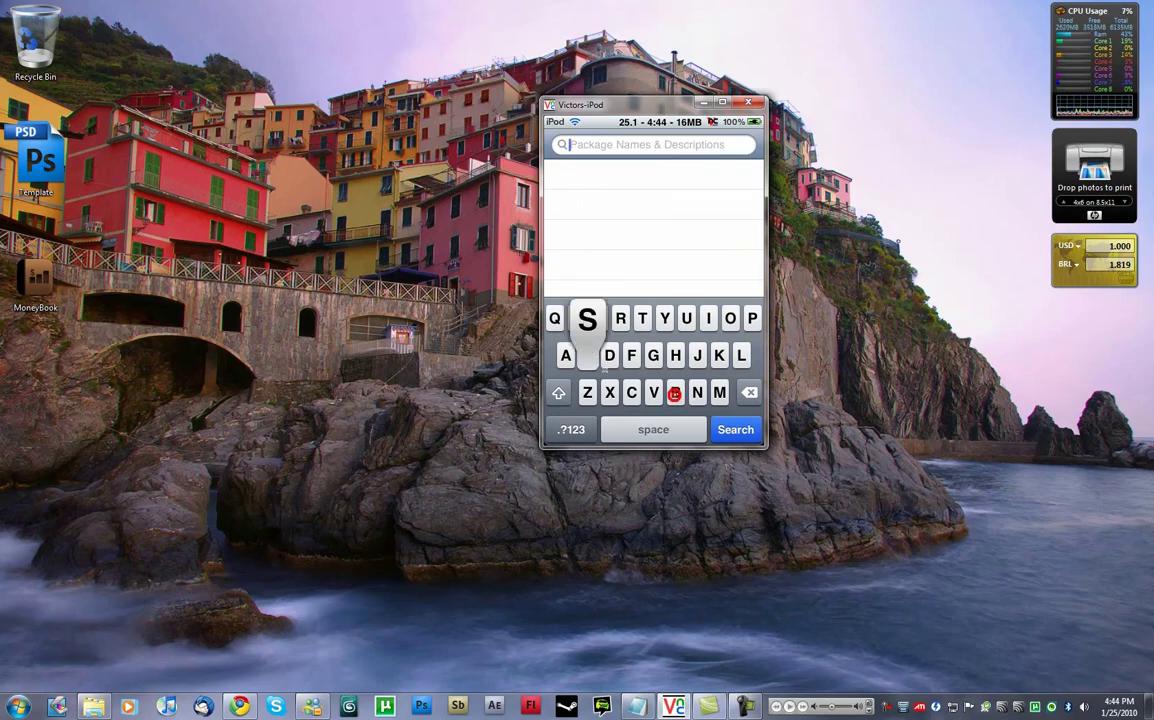
pyautogui.write('s')
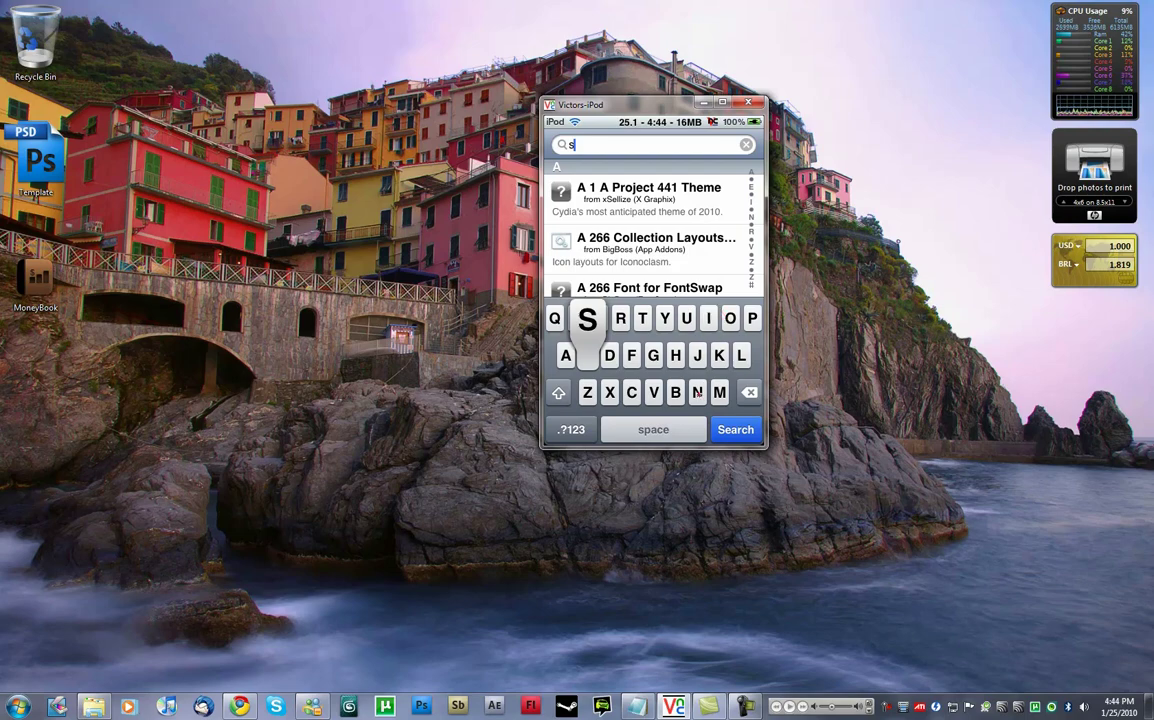
pyautogui.write('bsettings')
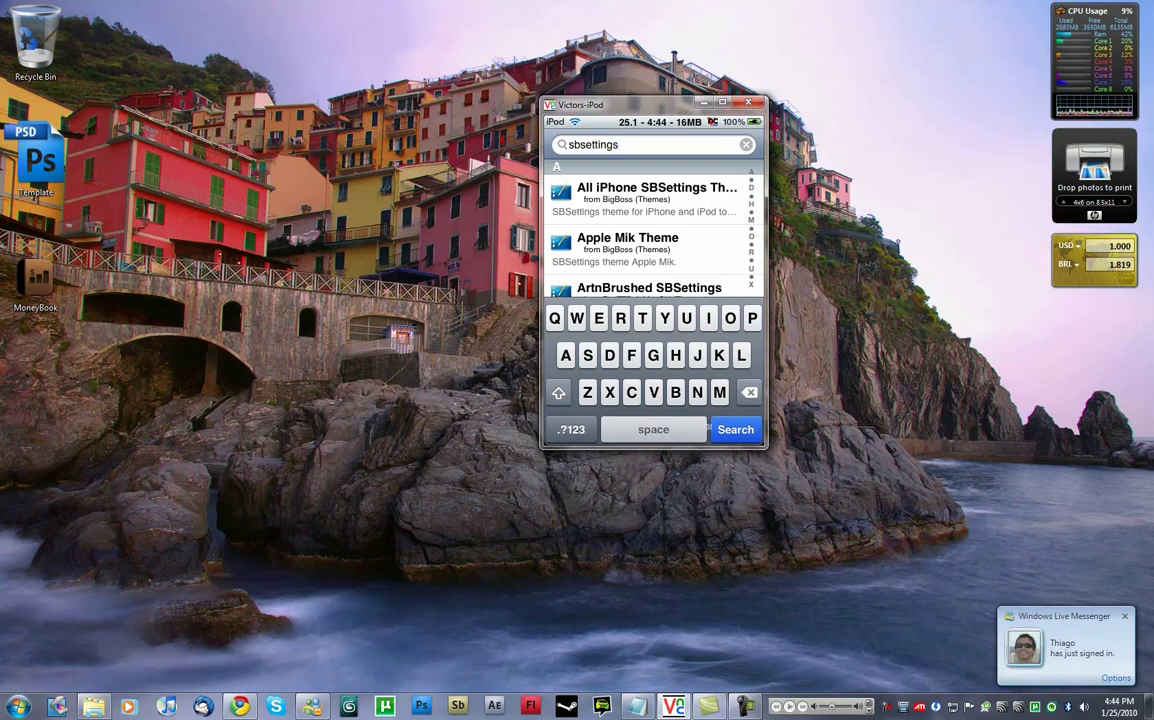
pyautogui.click(735, 429)
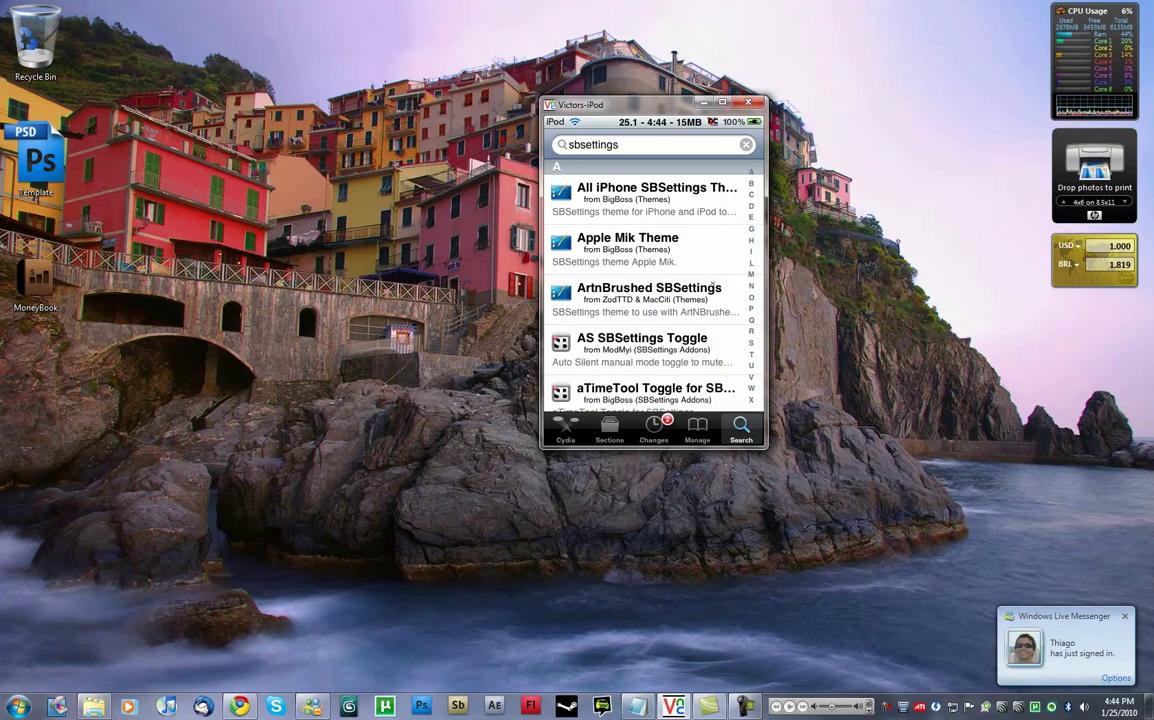
pyautogui.scroll(-5, 714, 287)
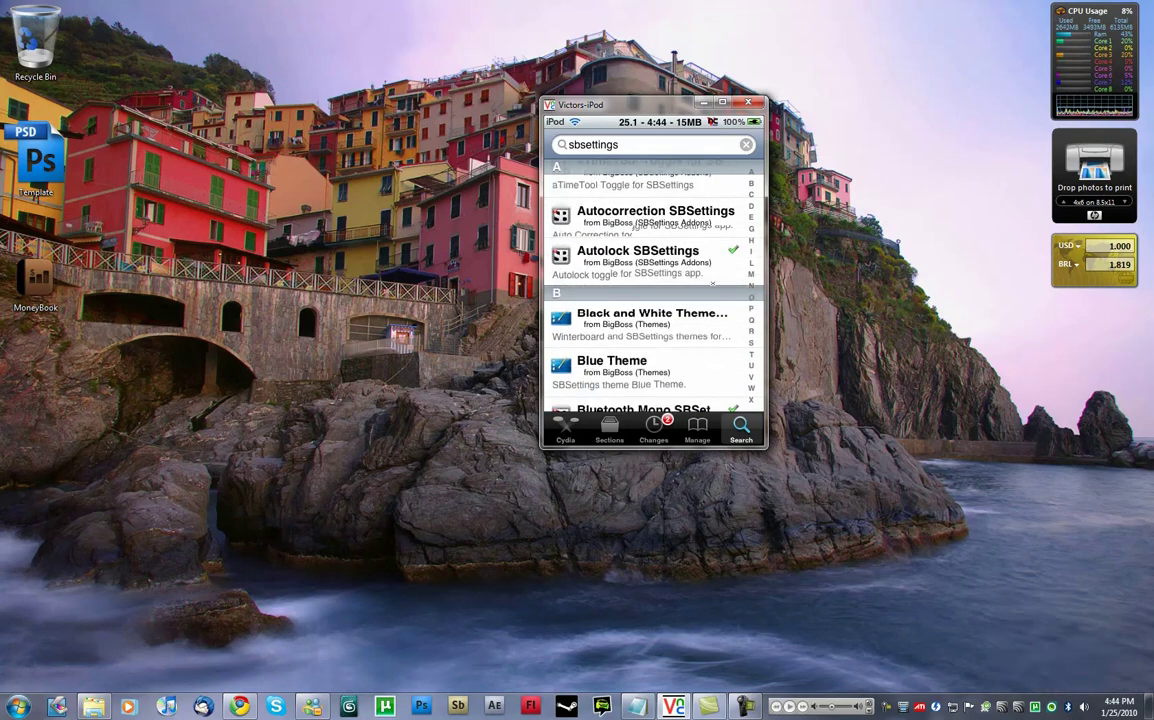
pyautogui.scroll(-5, 714, 287)
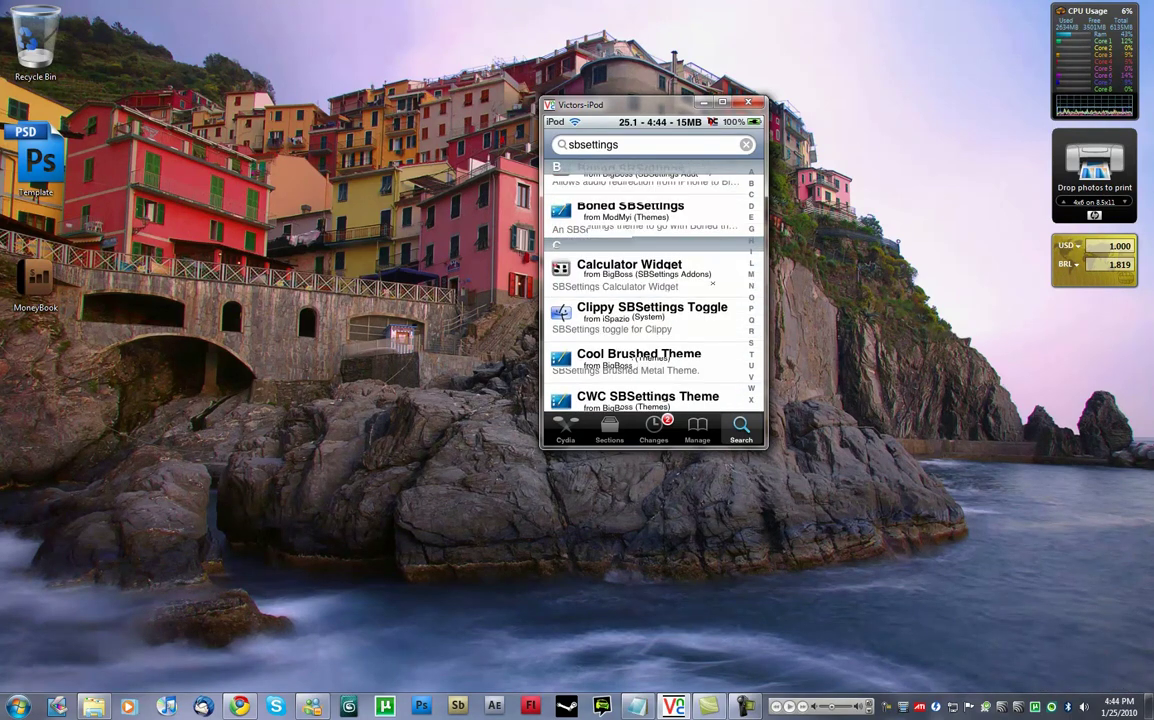
pyautogui.scroll(-5, 653, 287)
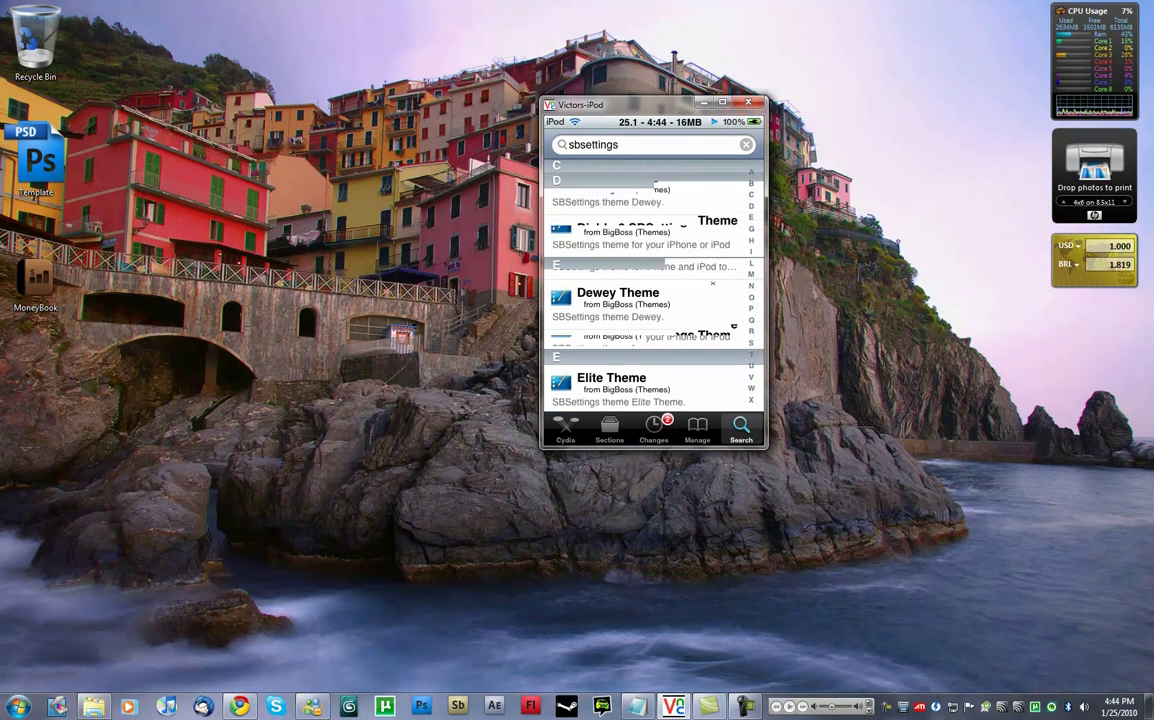
pyautogui.scroll(-5, 653, 287)
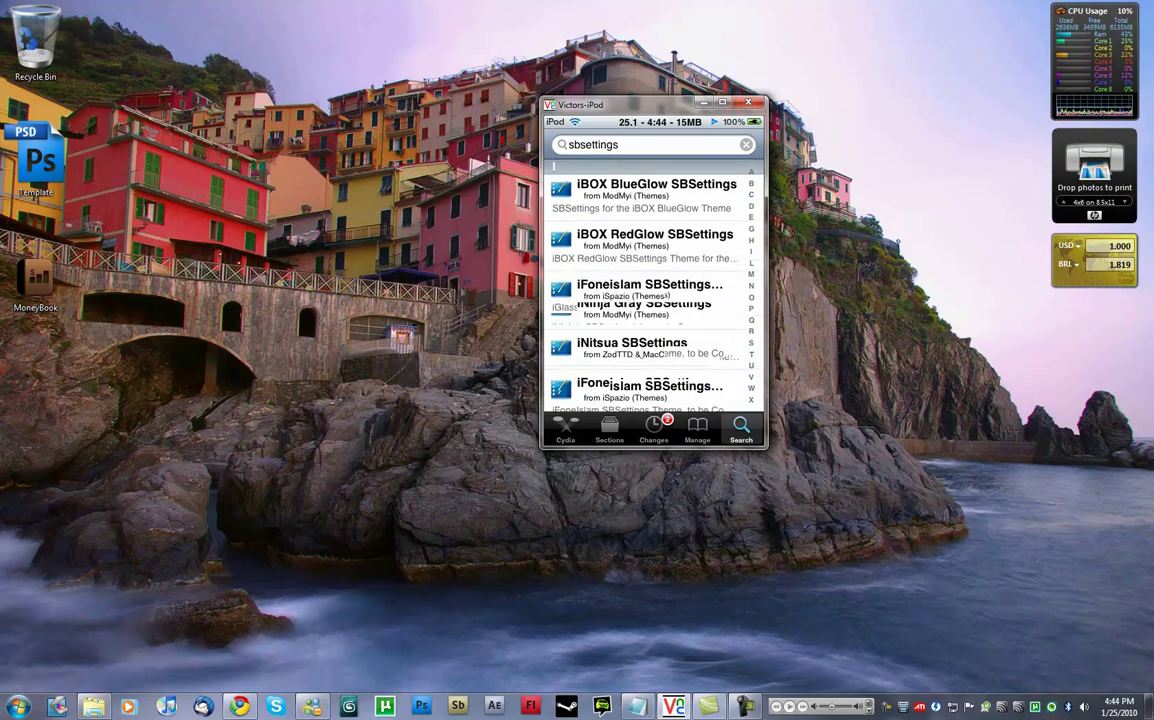
pyautogui.scroll(-5, 713, 285)
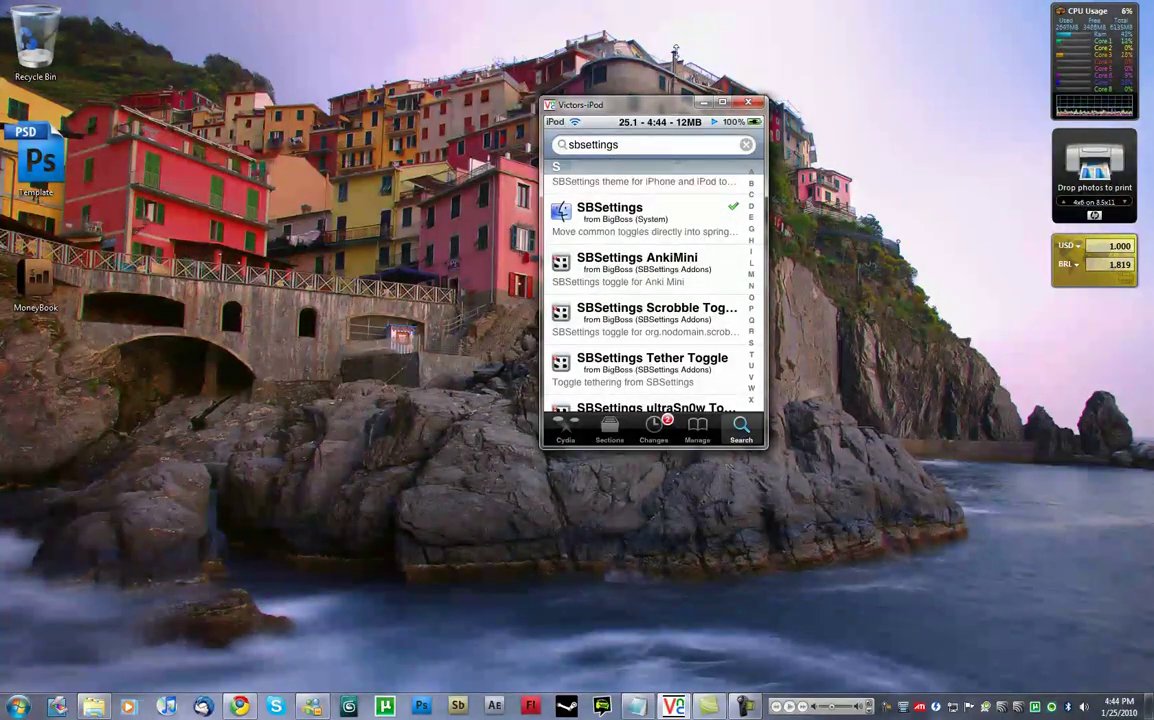
# Bring up the SBSettings toggle panel on the mirrored iPod, showing SSH, Wi-Fi and IP 192.168.0.103.
pyautogui.click(635, 208)
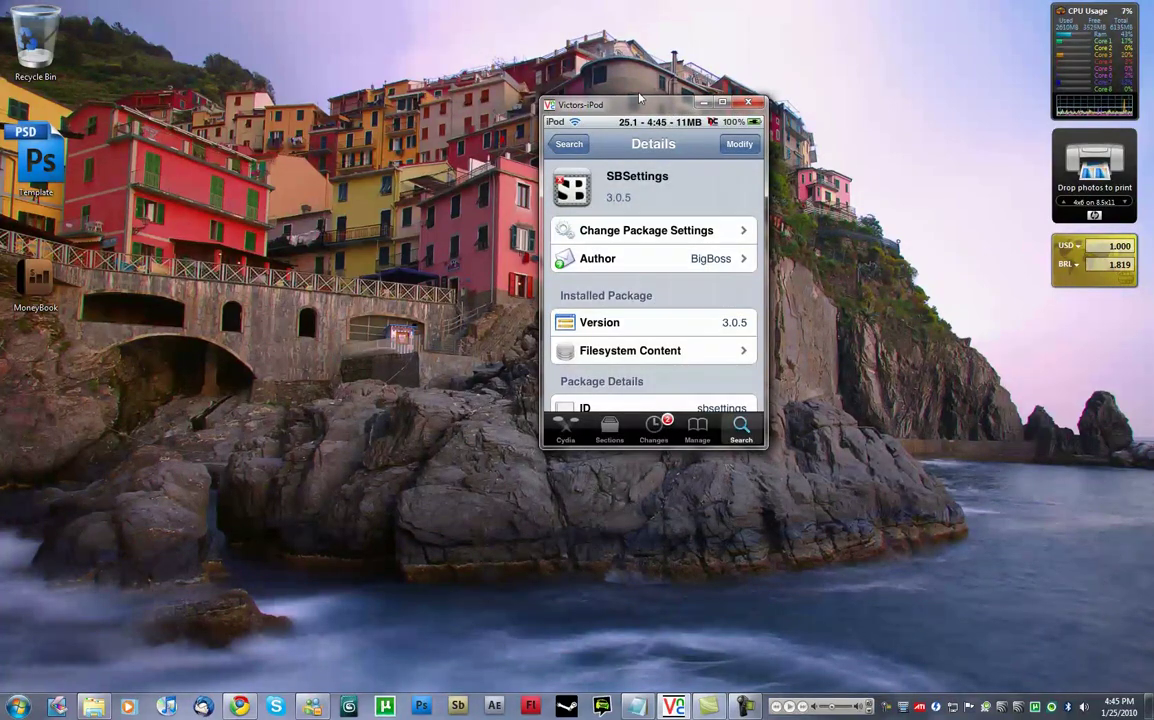
pyautogui.moveTo(644, 107); pyautogui.dragTo(560, 104)
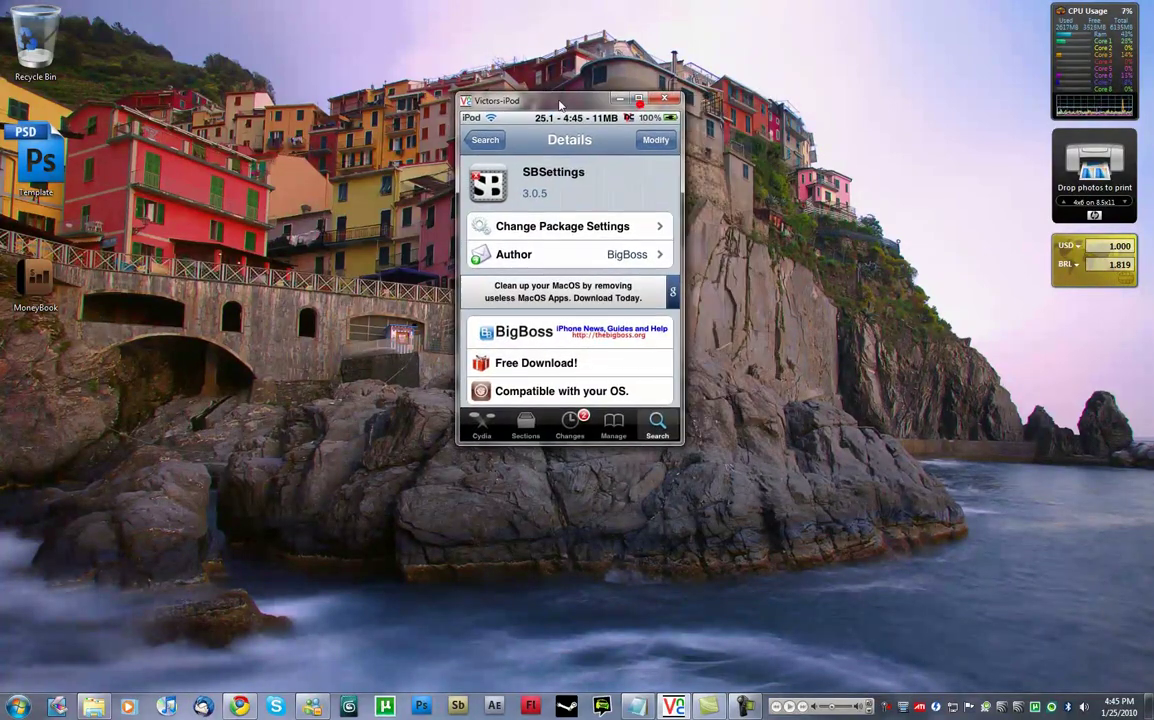
pyautogui.click(485, 139)
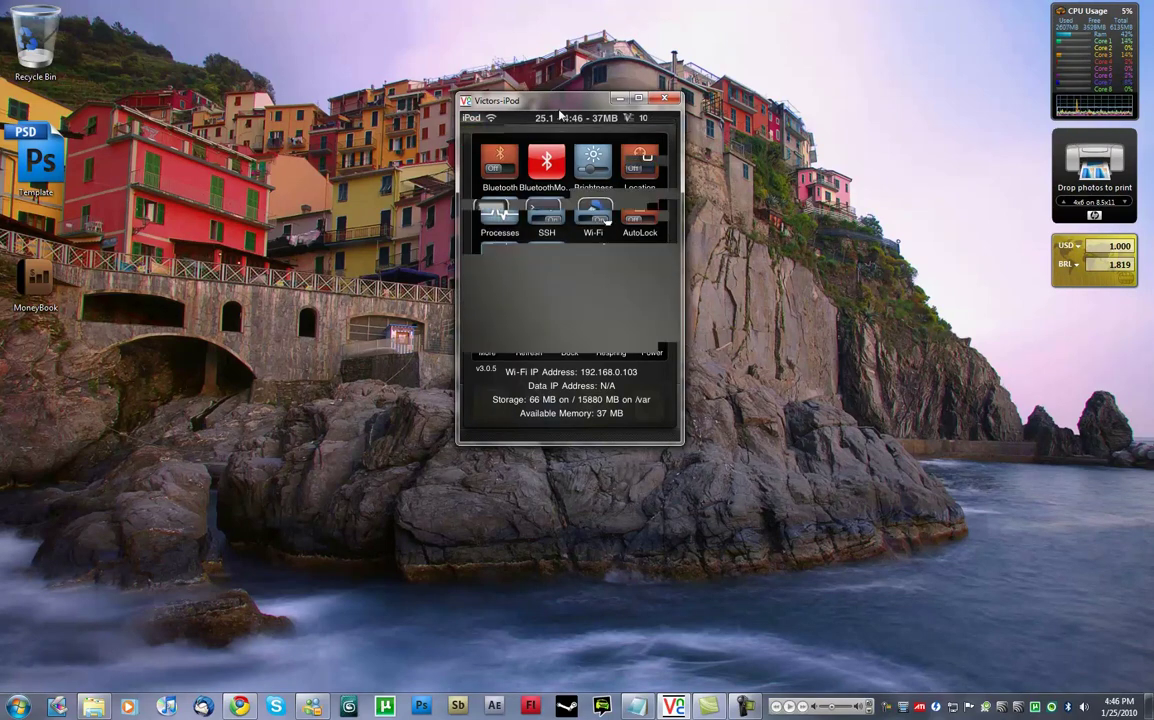
# Move the VNC iPod window to the desktop's top-right corner and bring up the Start menu.
pyautogui.moveTo(530, 99); pyautogui.dragTo(760, 85)
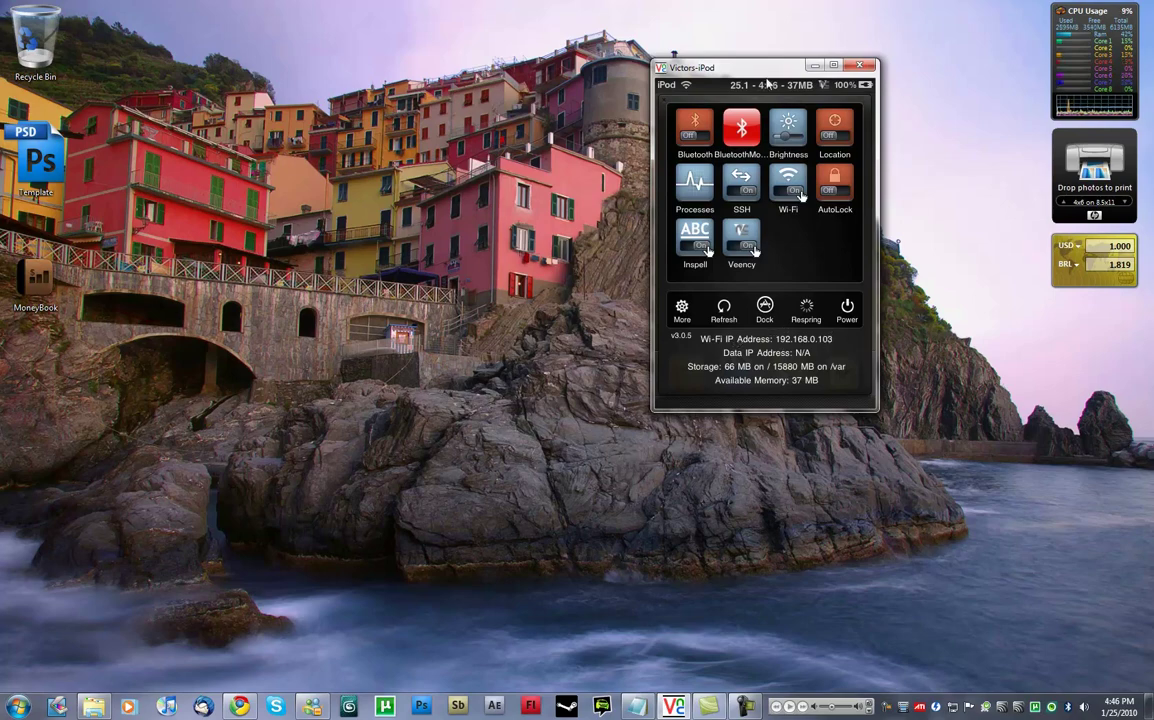
pyautogui.moveTo(766, 85); pyautogui.dragTo(862, 66)
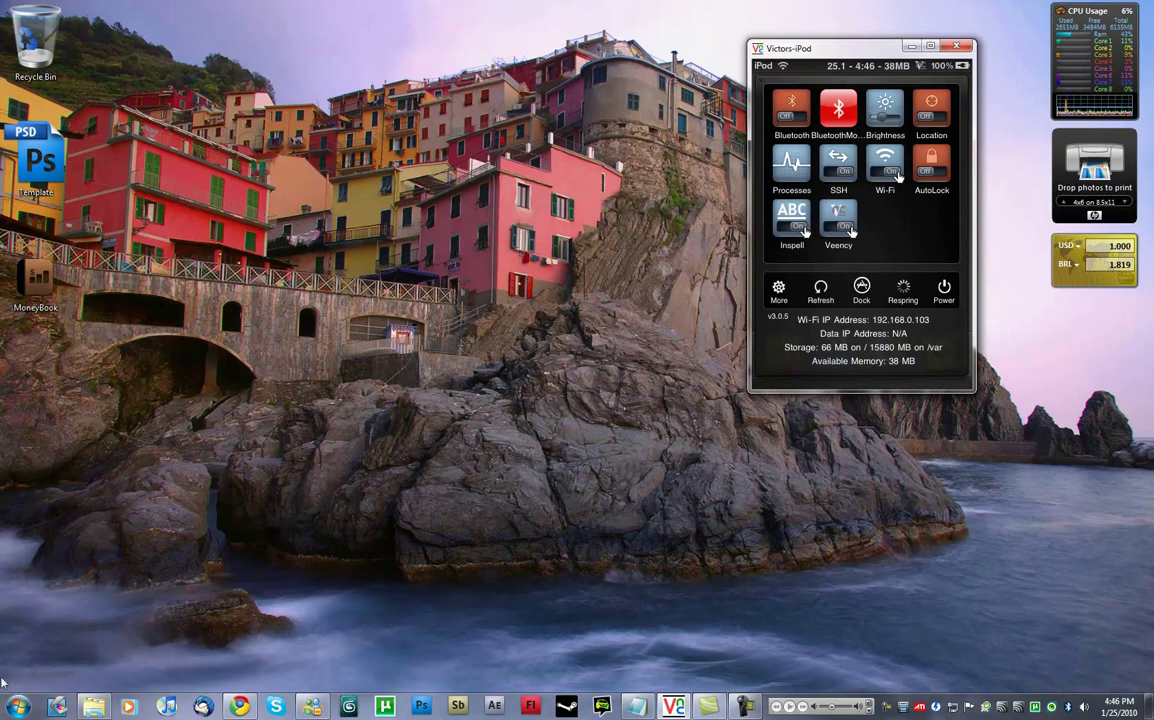
pyautogui.press('super')
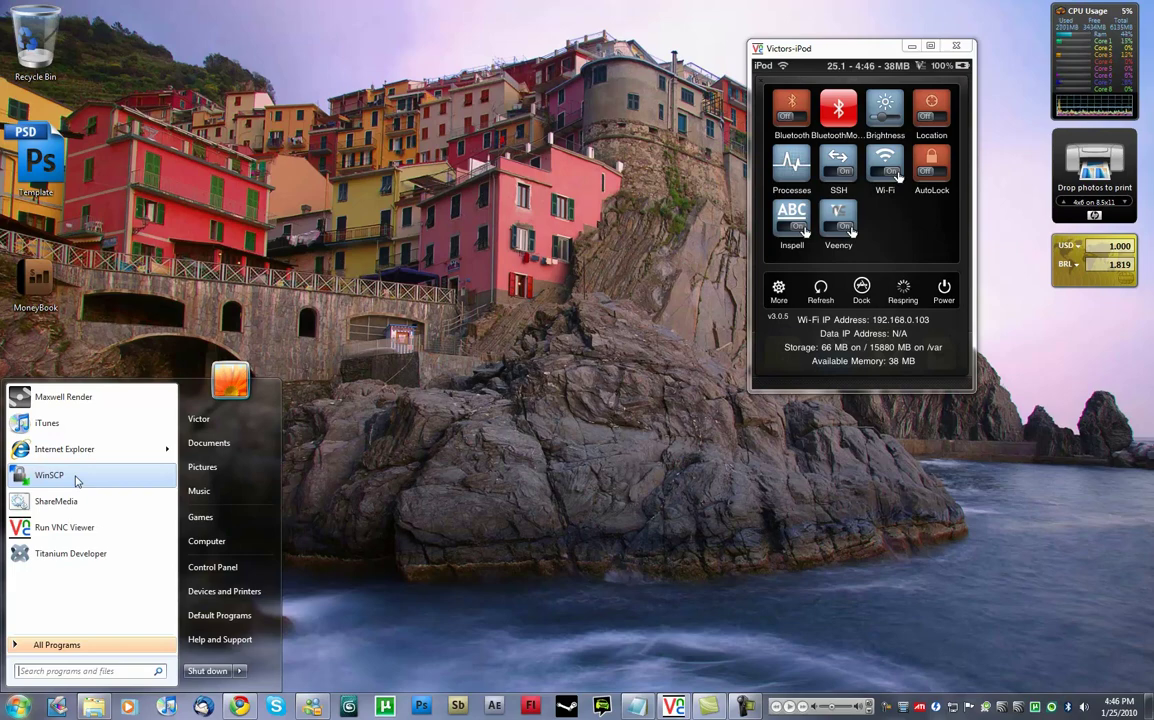
# Launch WinSCP and move its login window toward the top left.
pyautogui.click(49, 475)
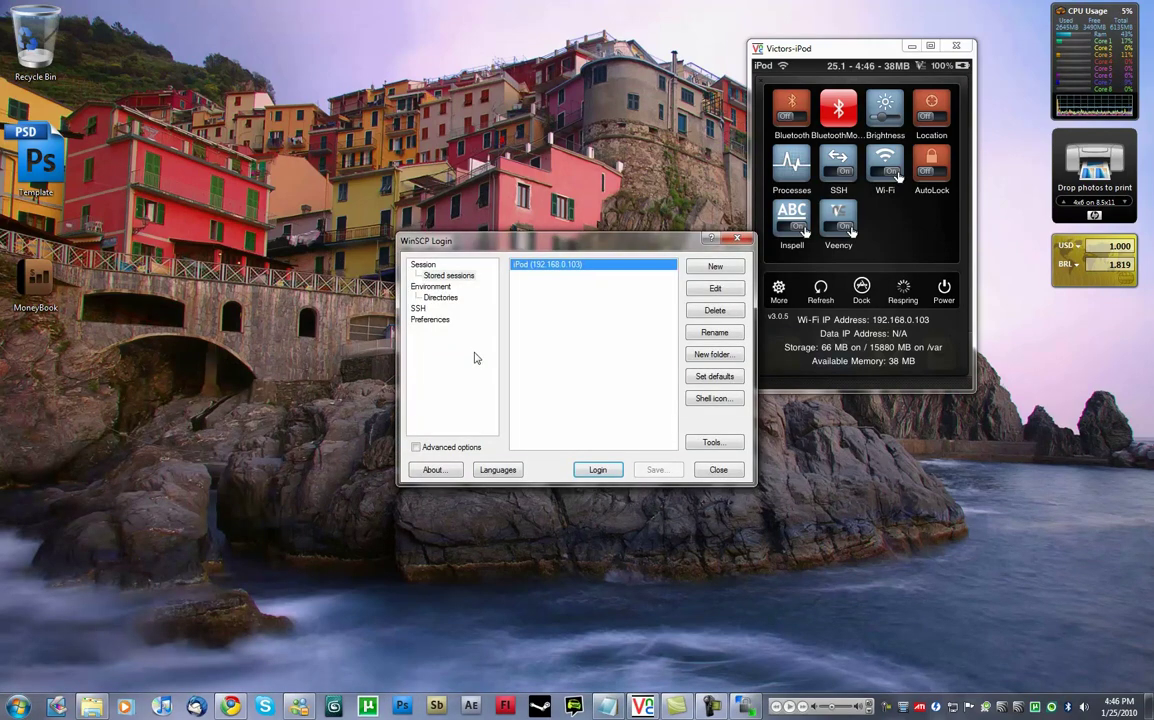
pyautogui.moveTo(480, 225); pyautogui.dragTo(230, 84)
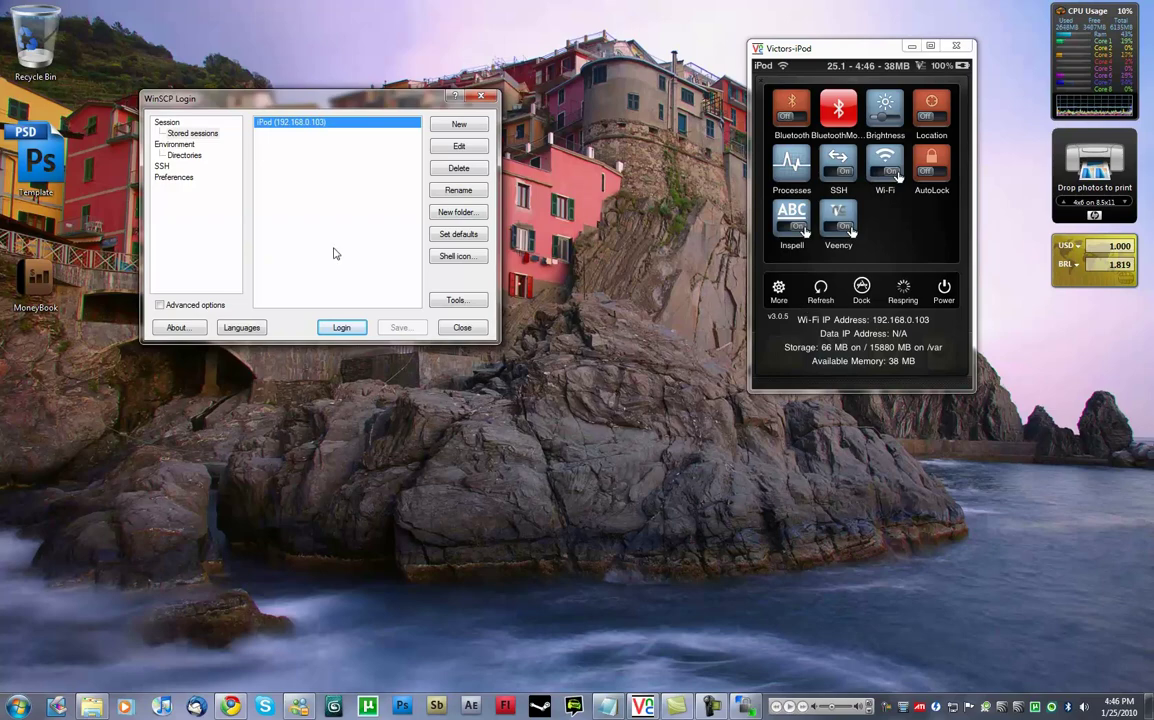
pyautogui.moveTo(275, 97); pyautogui.dragTo(227, 106)
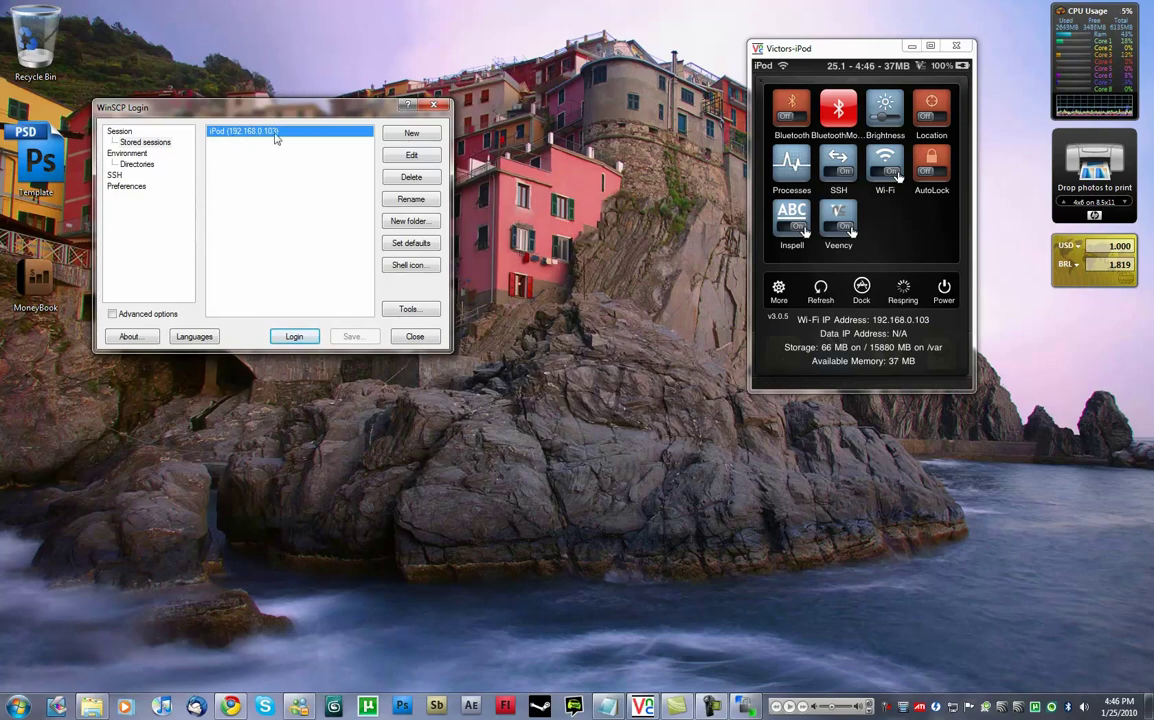
# Log in over SCP to host 192.168.0.103 as root with the account password.
pyautogui.click(400, 132)
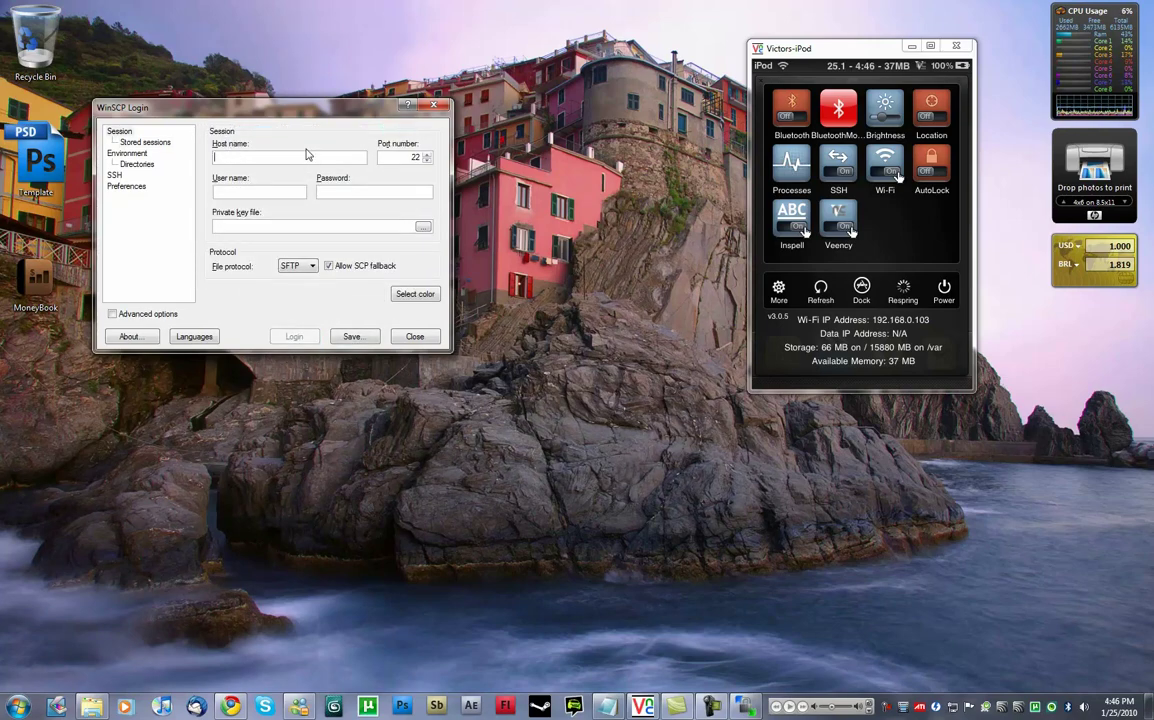
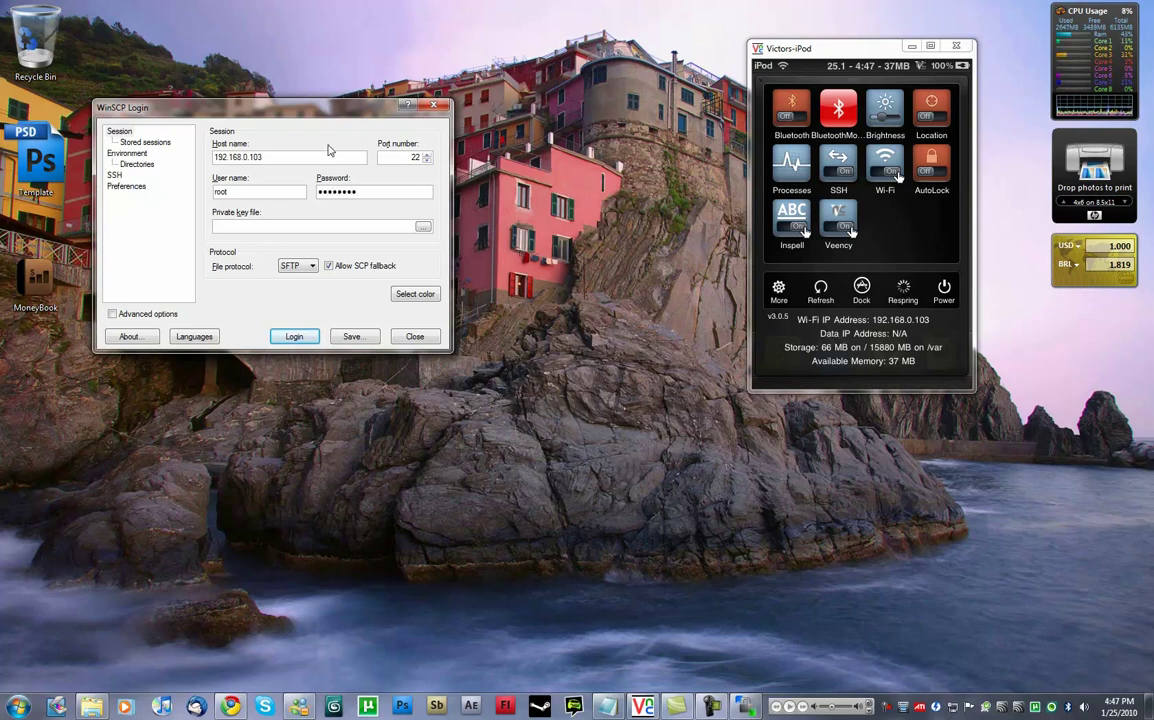
pyautogui.moveTo(301, 113); pyautogui.dragTo(418, 115)
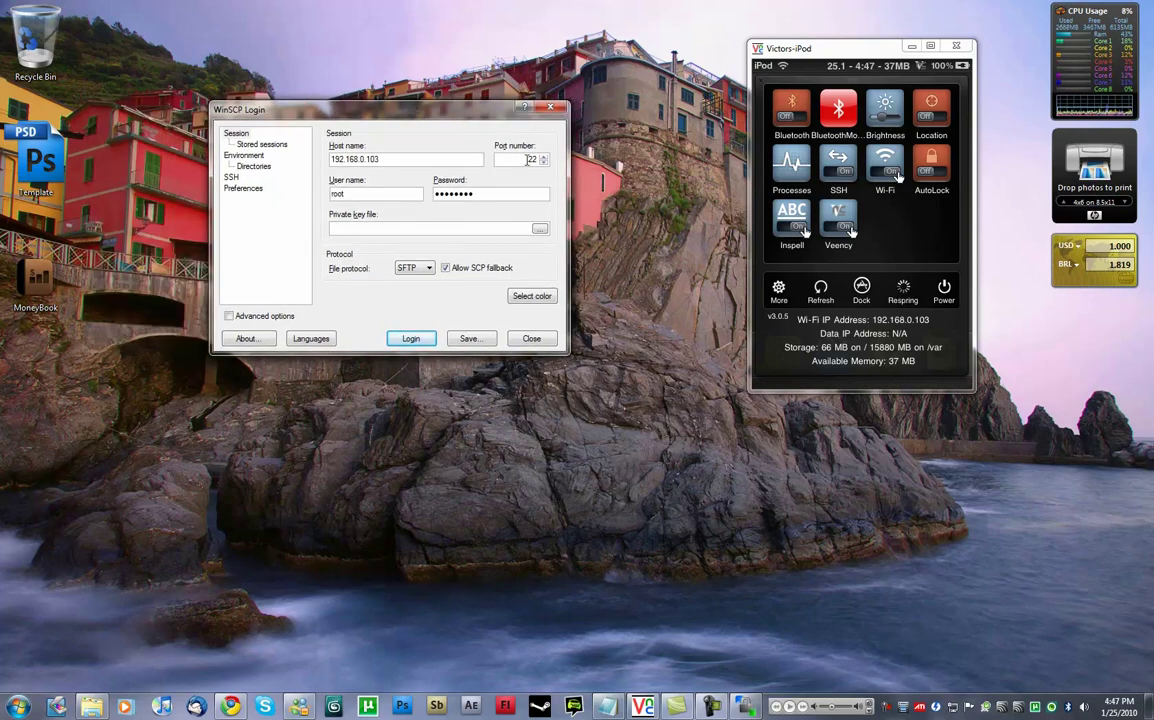
pyautogui.click(413, 268)
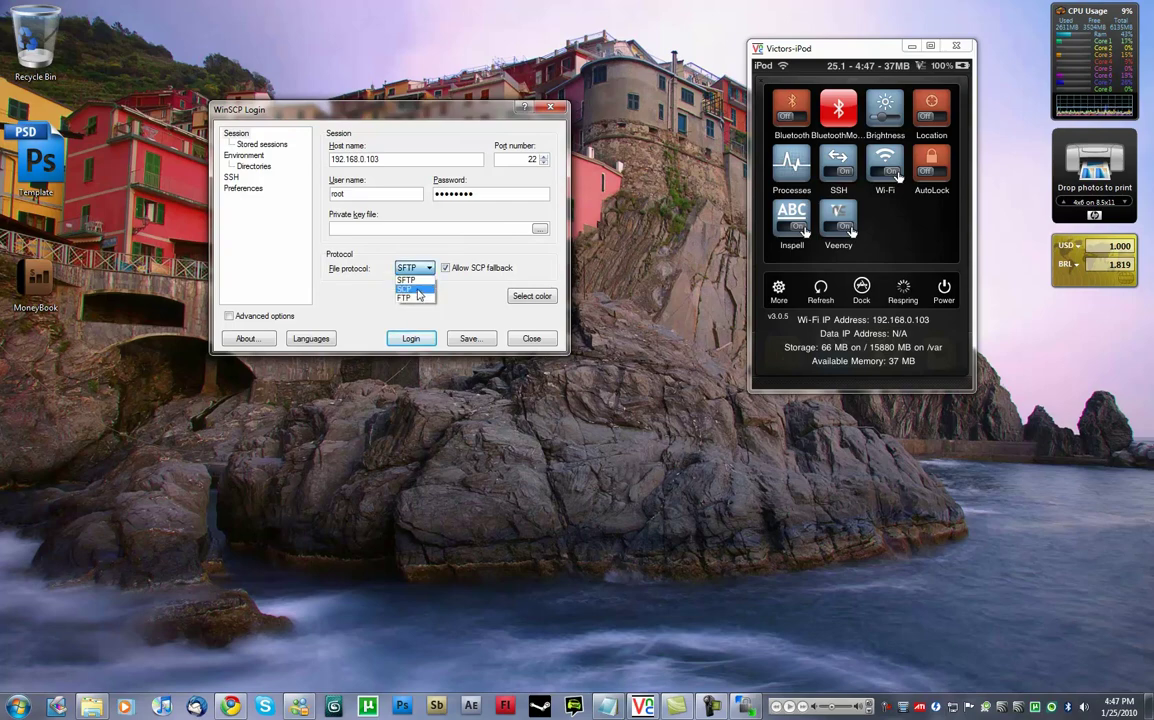
pyautogui.click(417, 290)
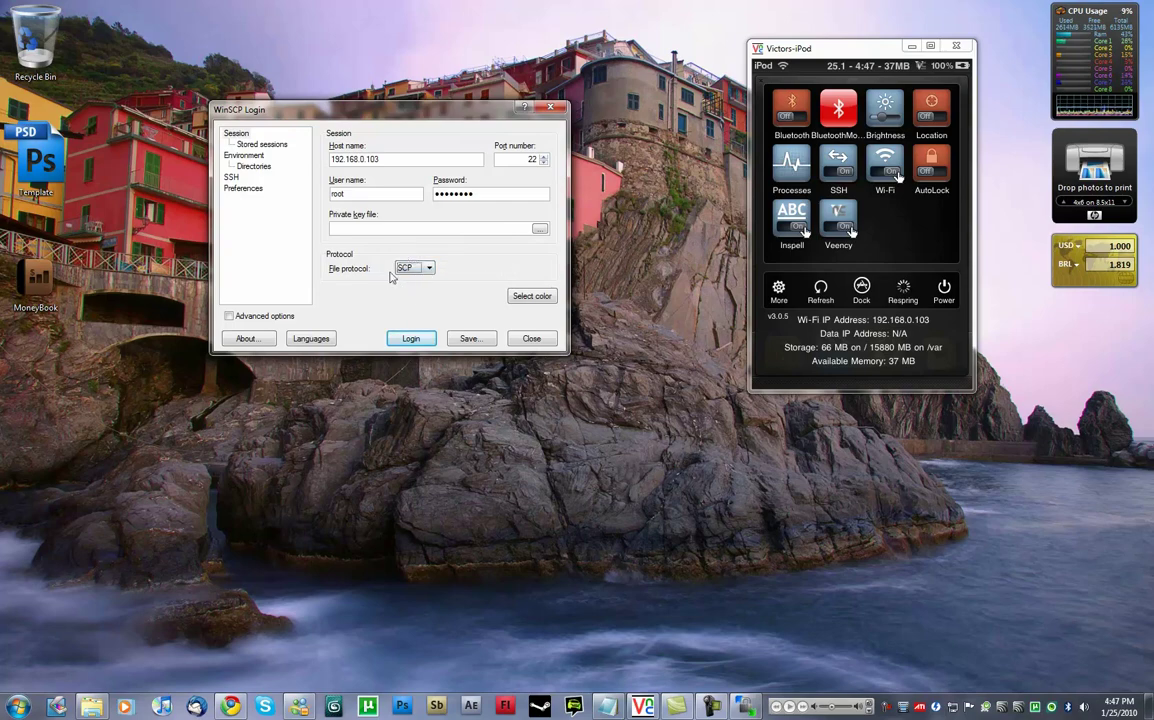
pyautogui.click(405, 342)
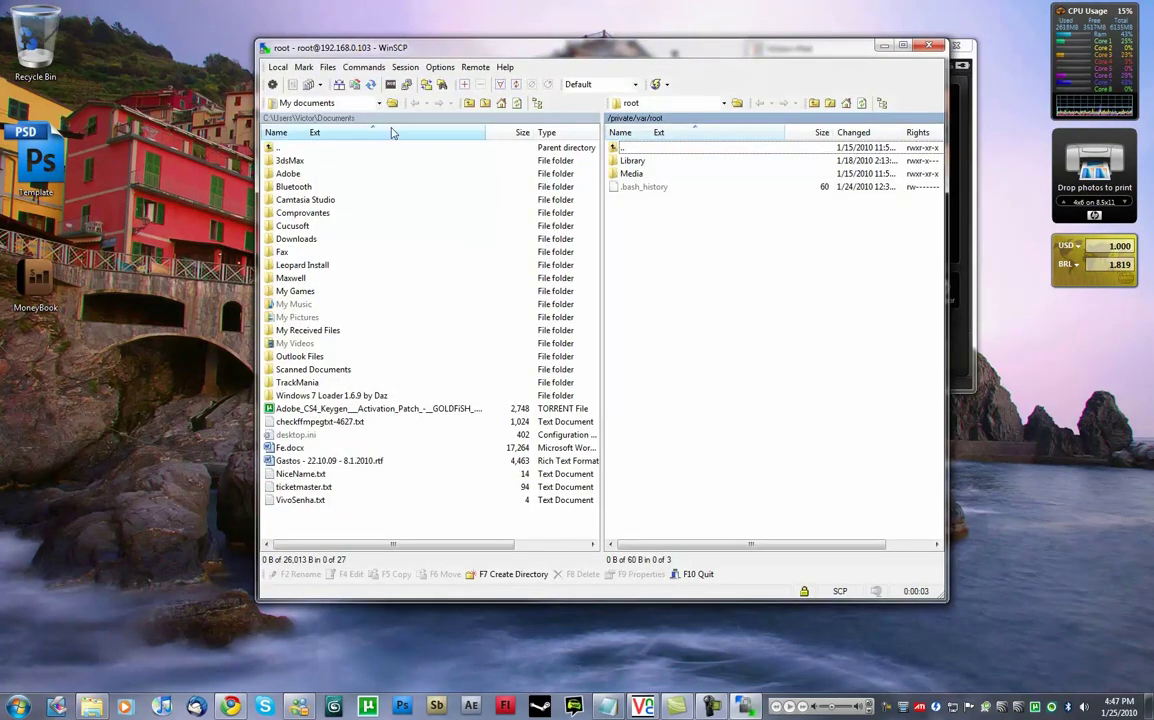
# Go up two local folders to C:\Users and widen the WinSCP window.
pyautogui.click(468, 104)
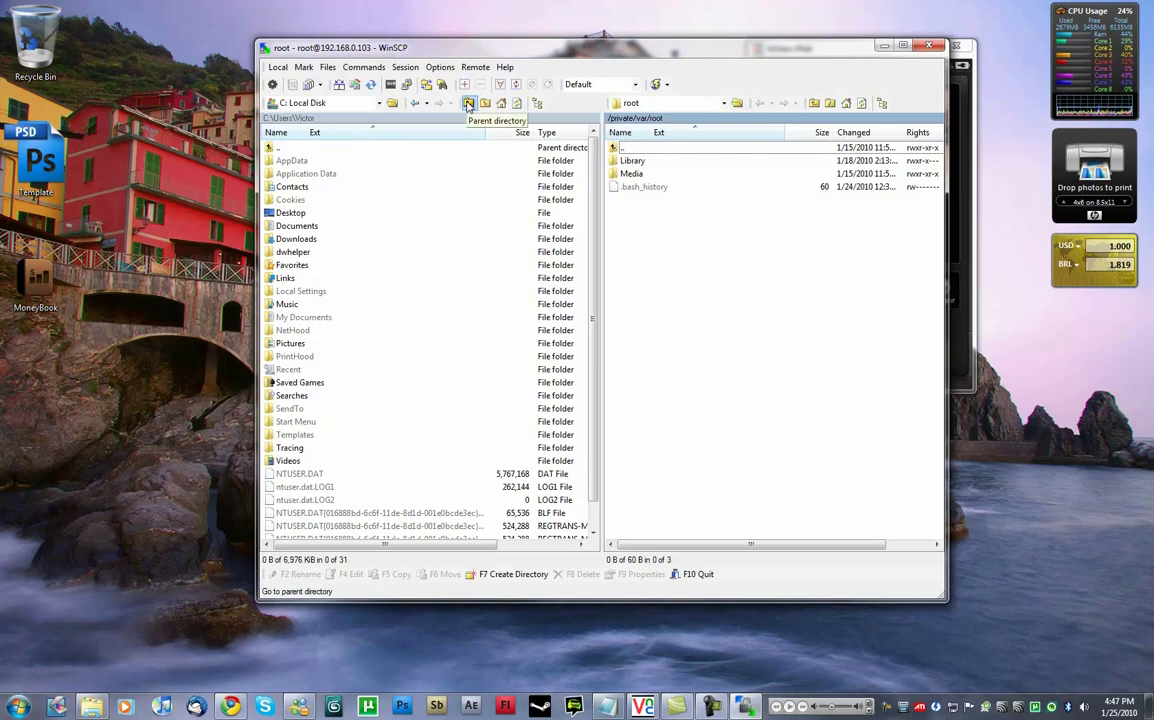
pyautogui.click(468, 104)
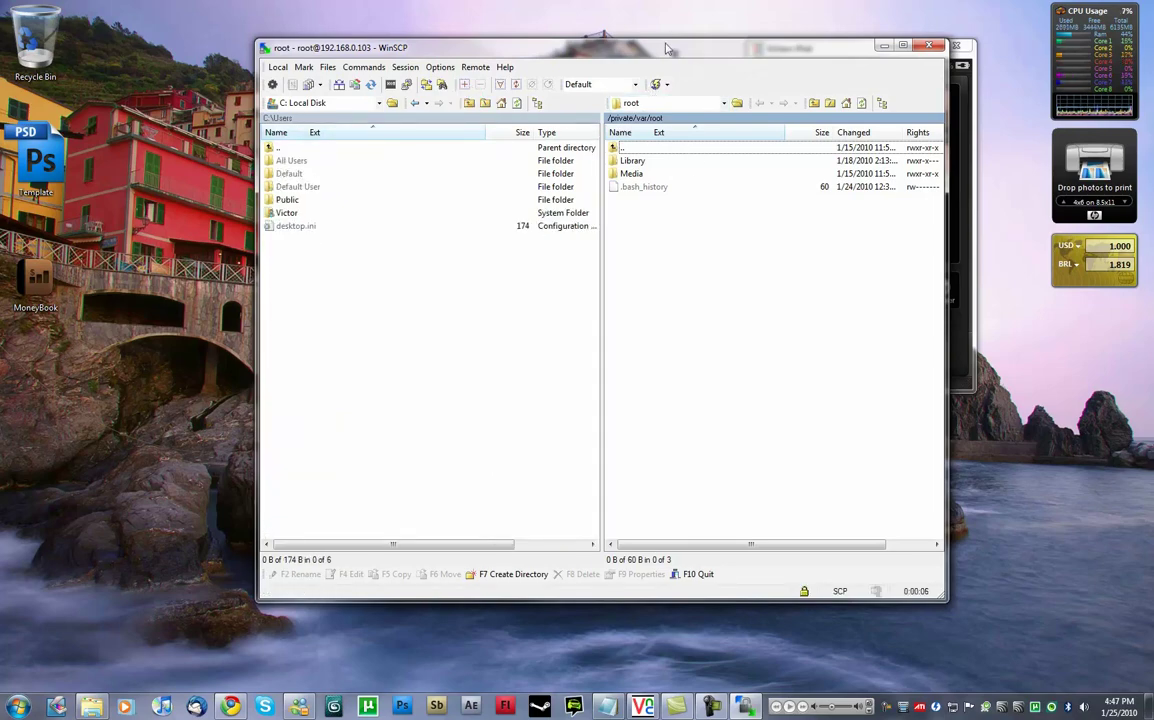
pyautogui.moveTo(600, 47); pyautogui.dragTo(464, 41)
pyautogui.moveTo(811, 235); pyautogui.dragTo(910, 235)
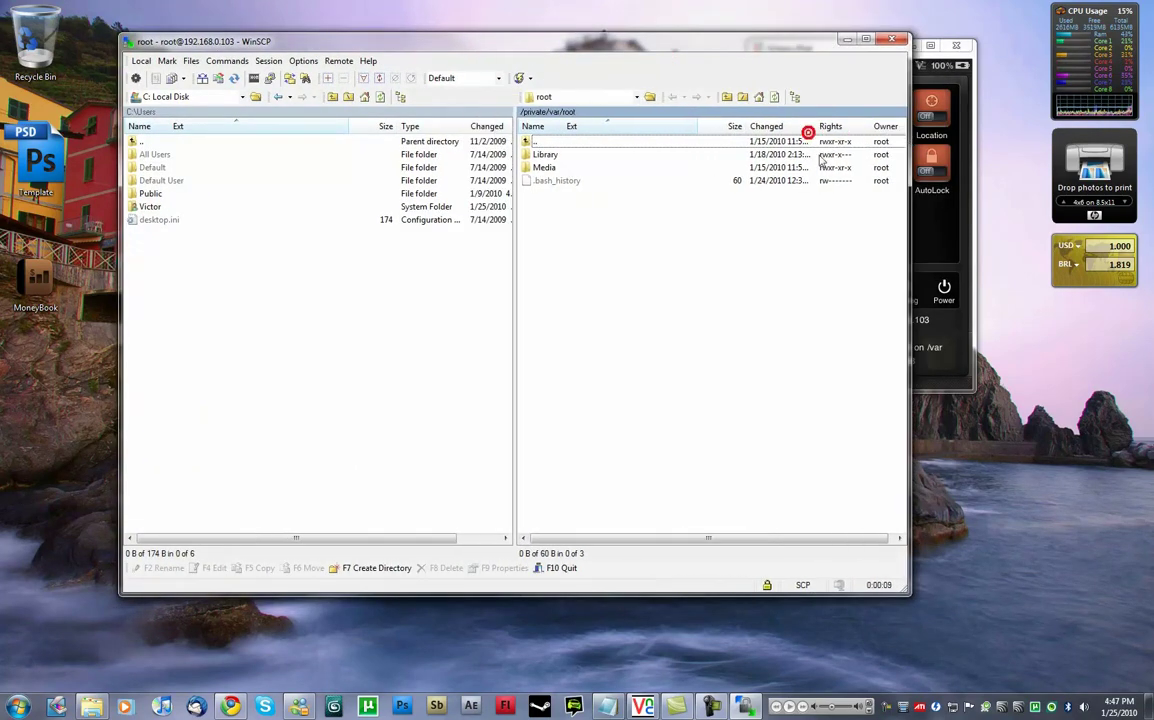
# Show the local Desktop and move the remote side up to /private.
pyautogui.click(218, 95)
pyautogui.click(185, 122)
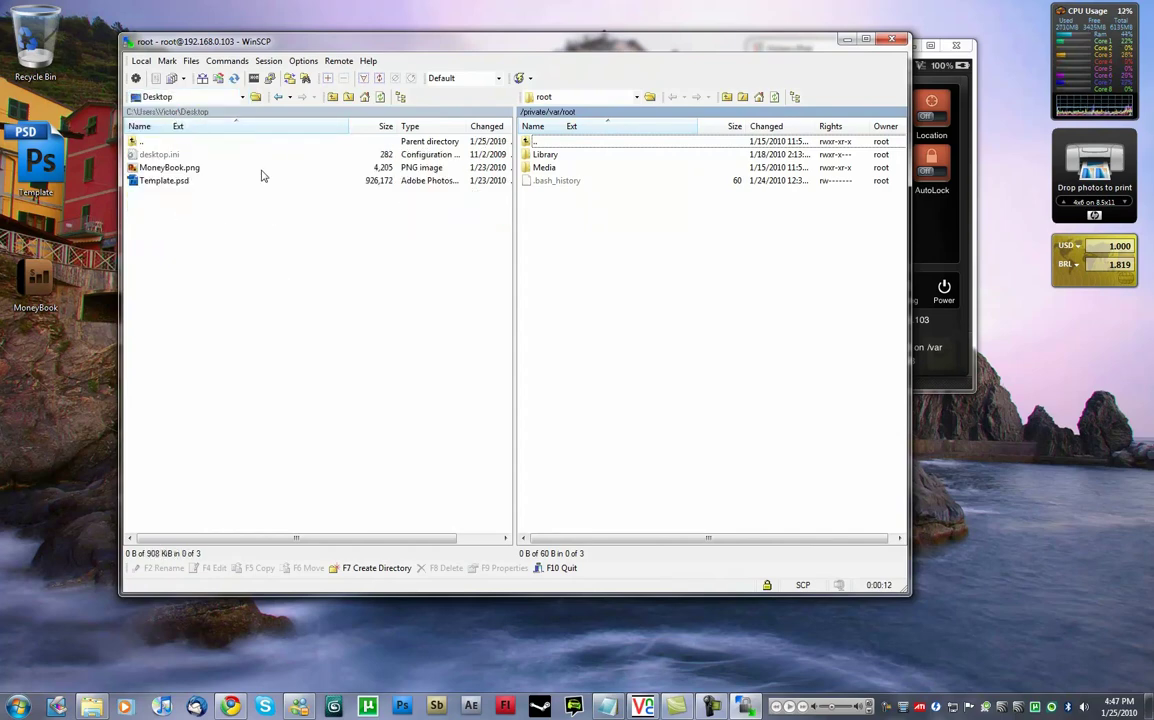
pyautogui.doubleClick(534, 142)
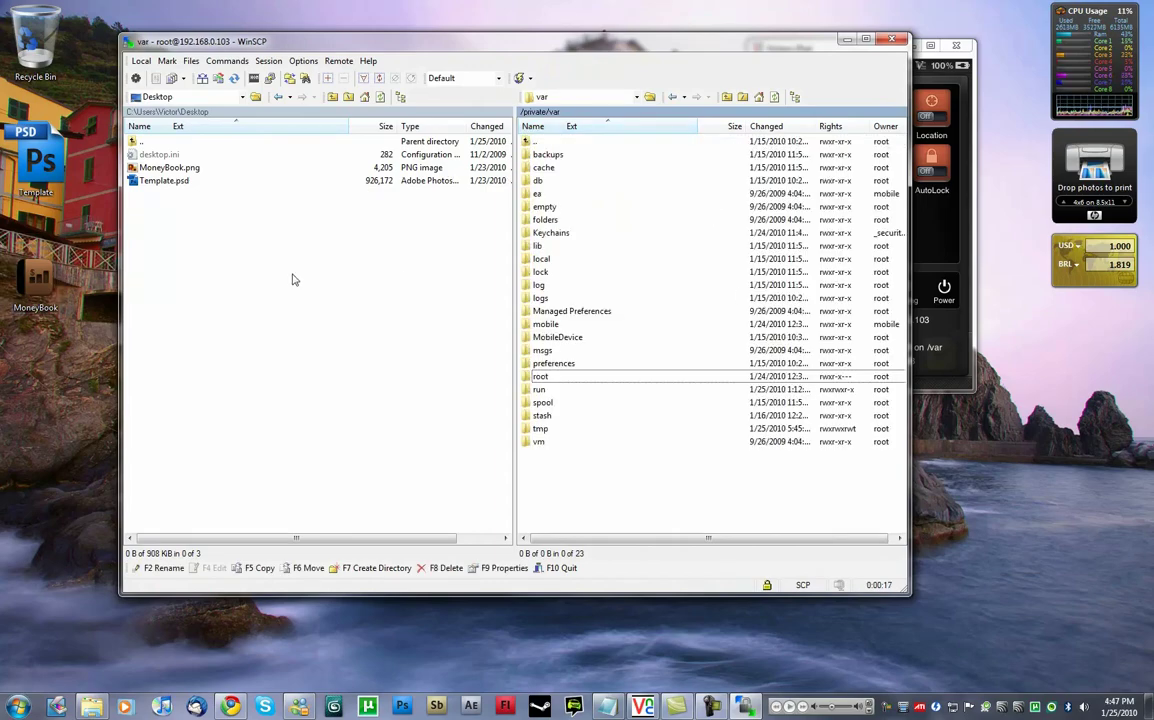
pyautogui.moveTo(630, 41); pyautogui.dragTo(603, 25)
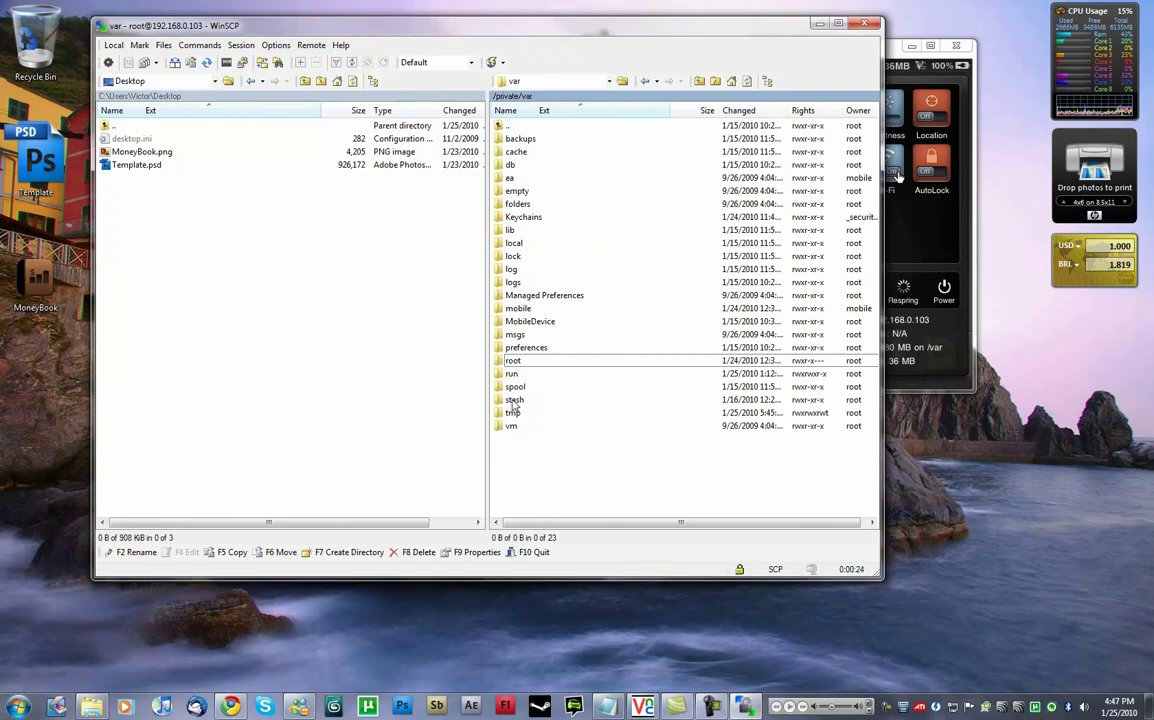
pyautogui.doubleClick(508, 126)
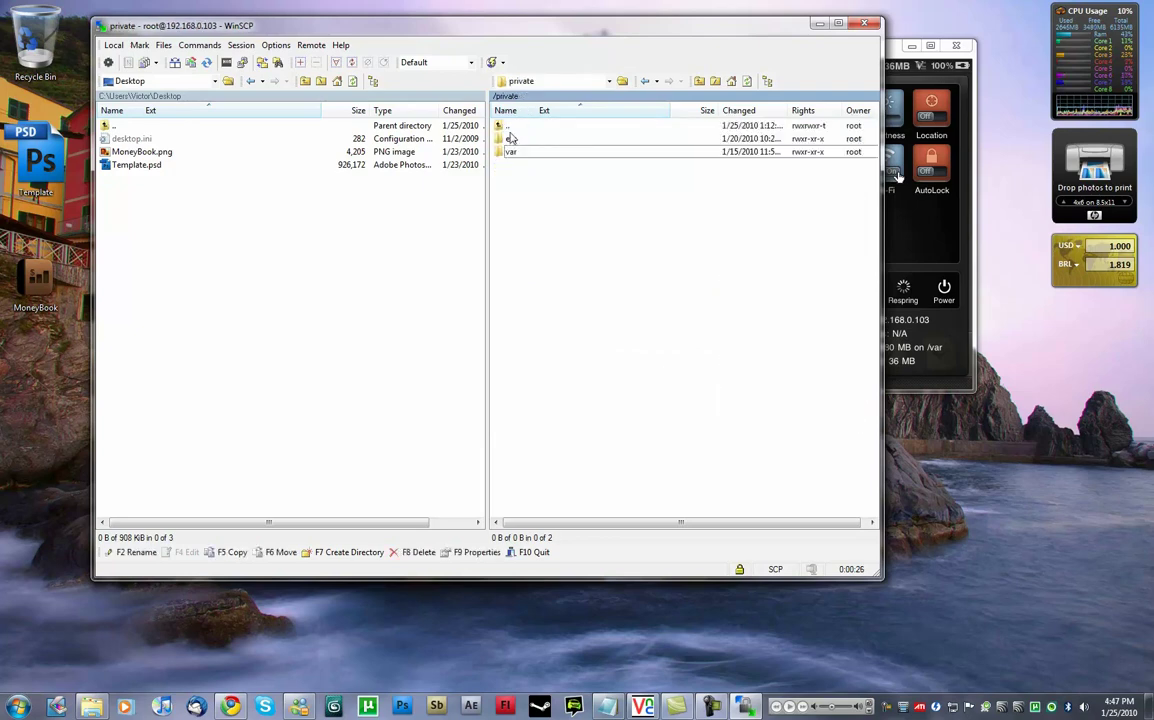
# Browse the remote side through var, stash and Themes.CSYmhn into Suave.theme.
pyautogui.doubleClick(512, 139)
pyautogui.click(563, 81)
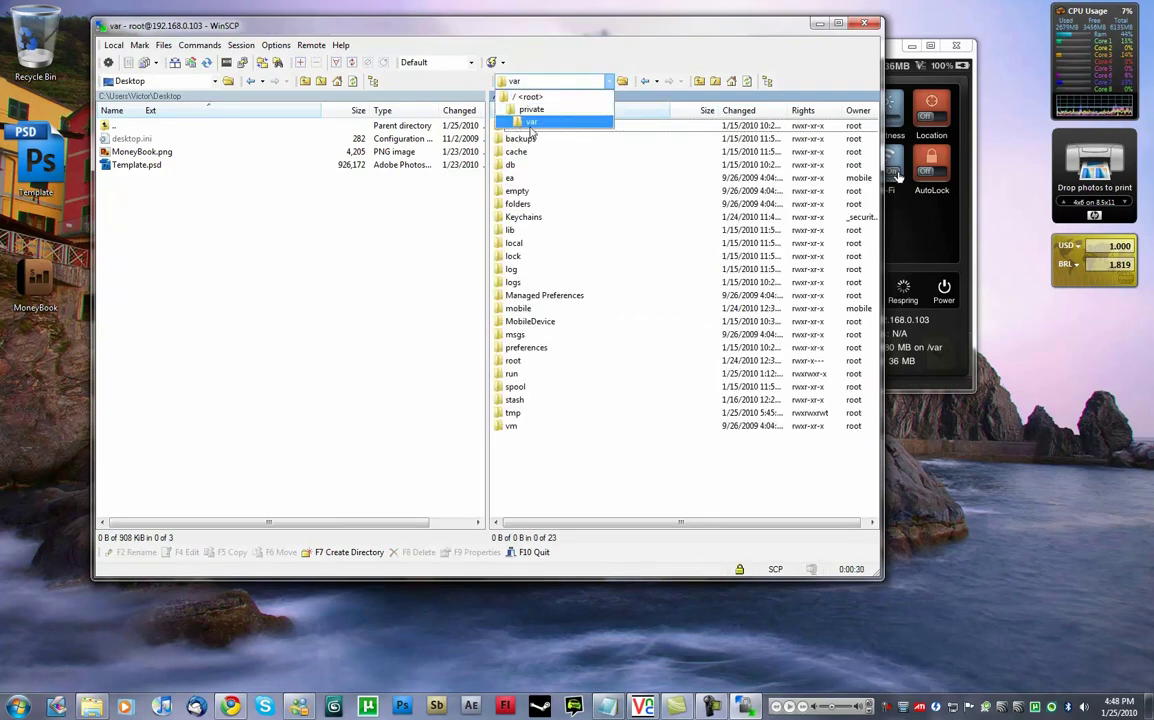
pyautogui.click(480, 114)
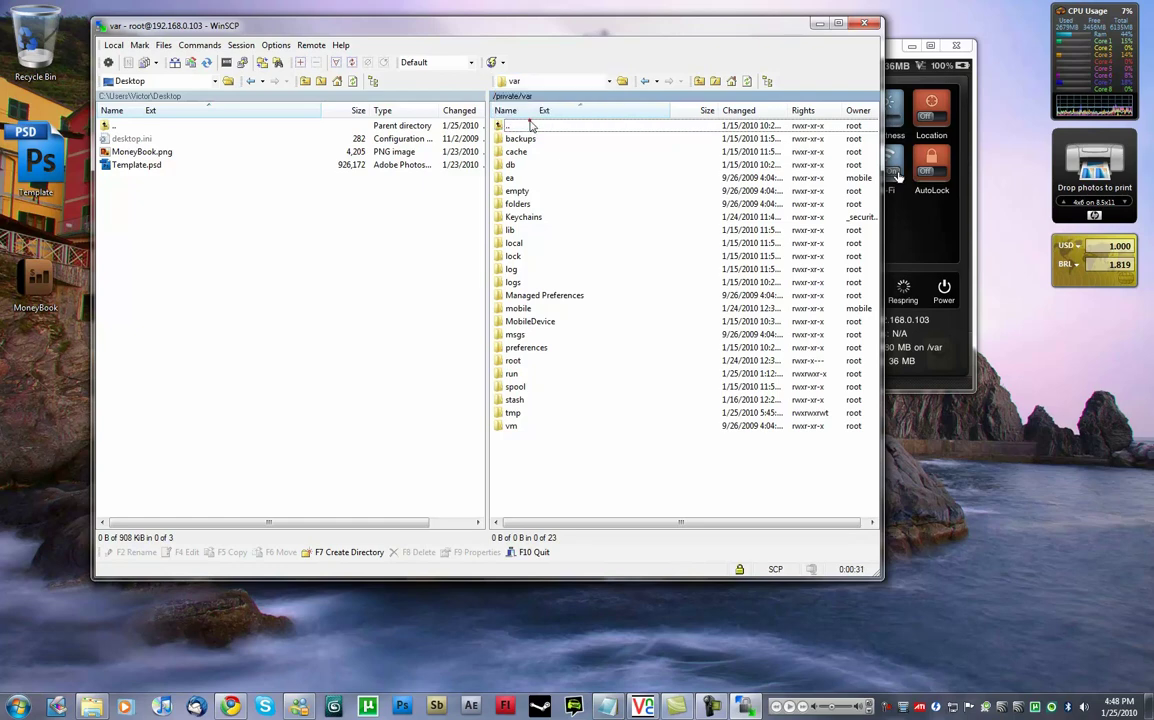
pyautogui.doubleClick(513, 399)
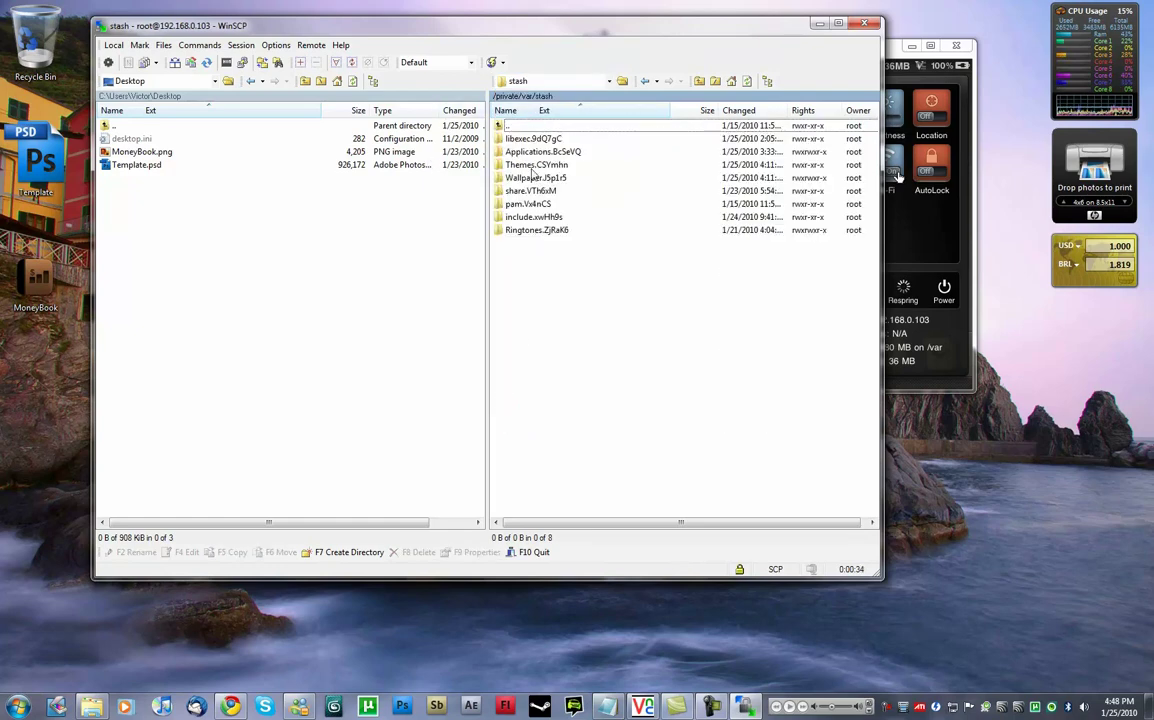
pyautogui.doubleClick(528, 165)
pyautogui.press('BackSpace')
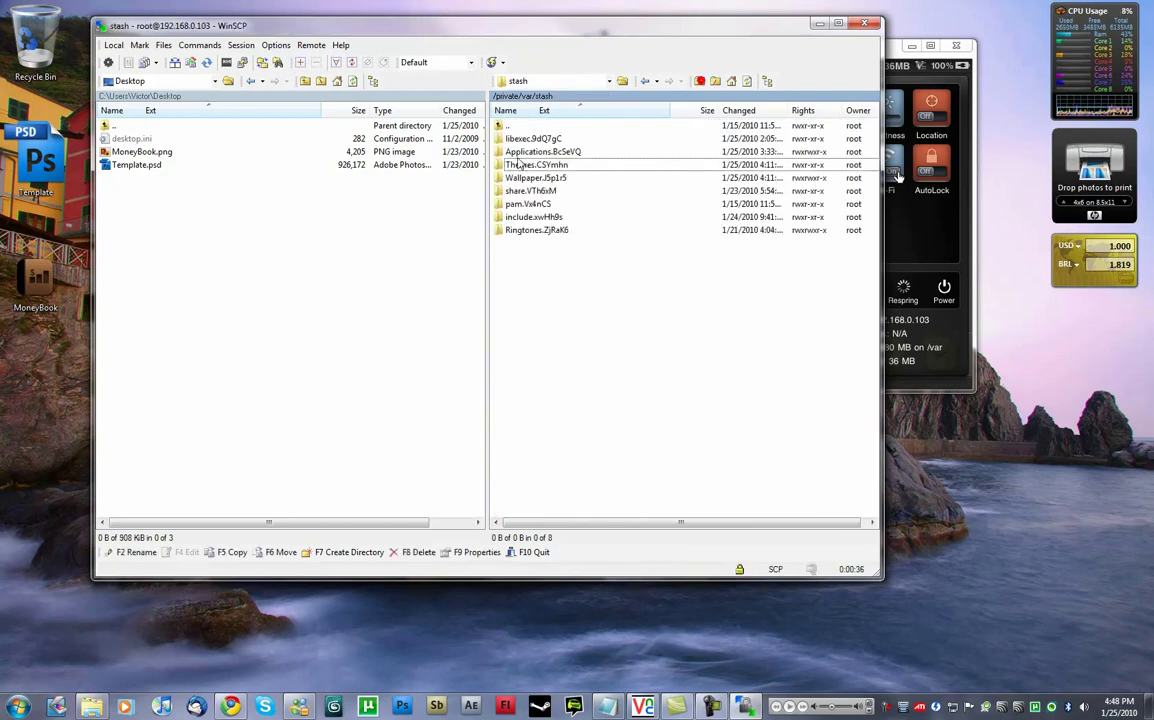
pyautogui.doubleClick(516, 166)
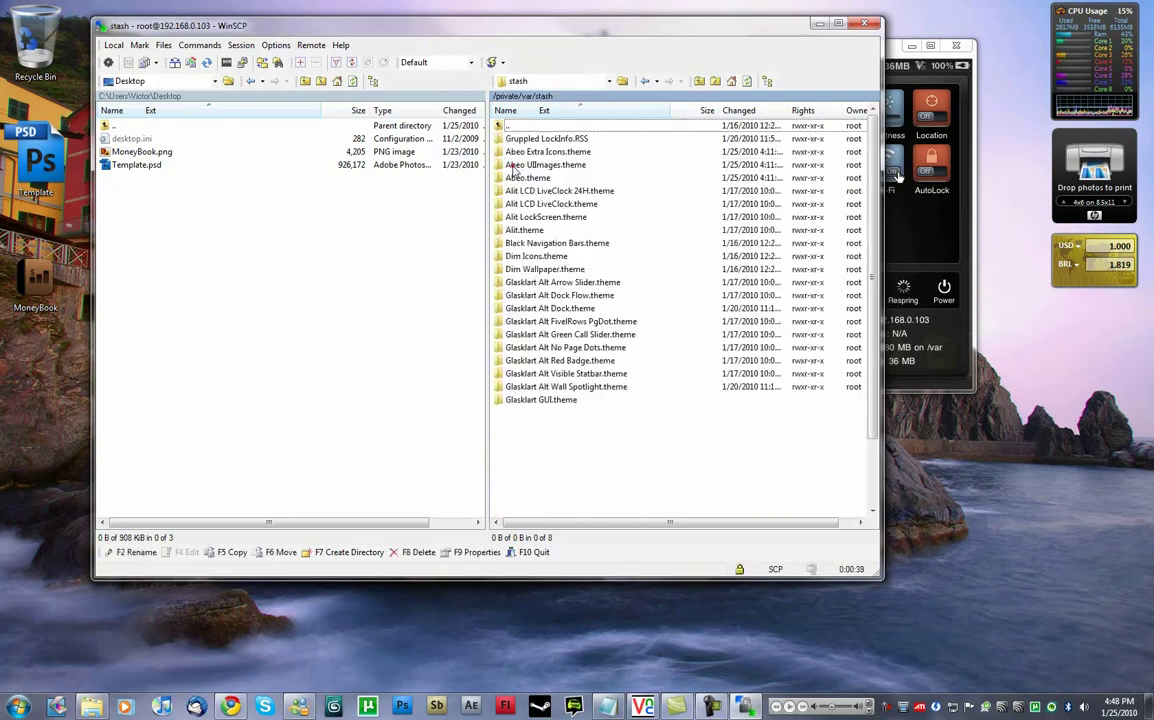
pyautogui.scroll(-2, 600, 260)
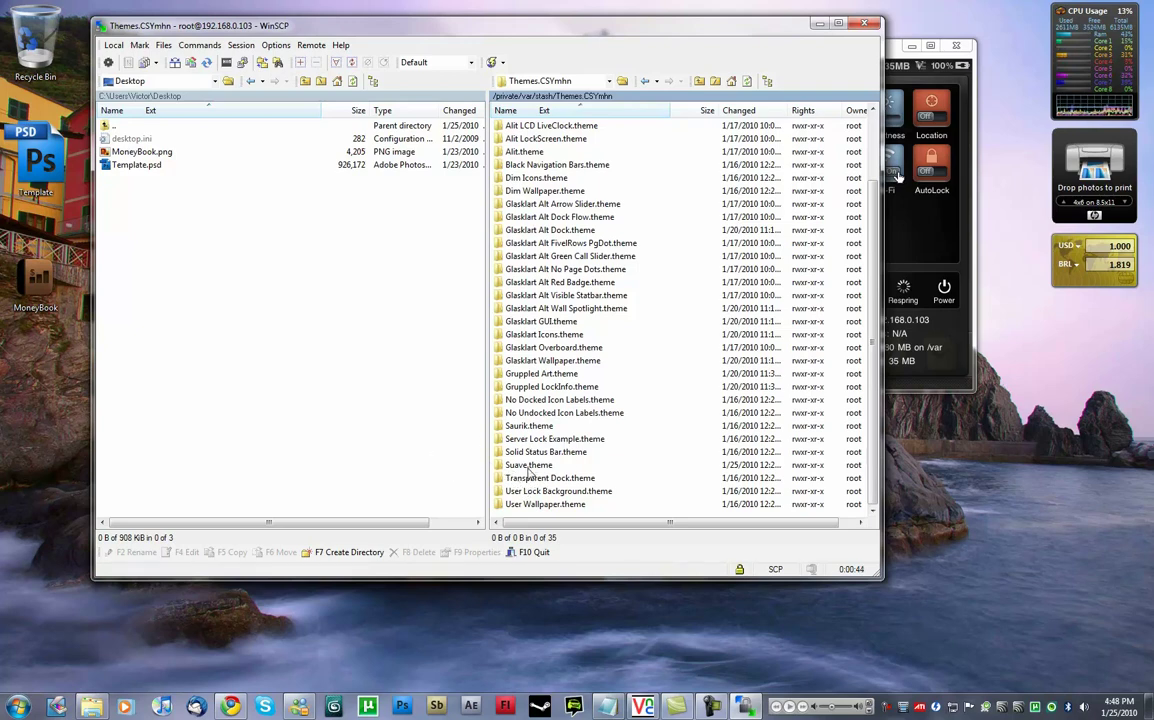
pyautogui.doubleClick(506, 465)
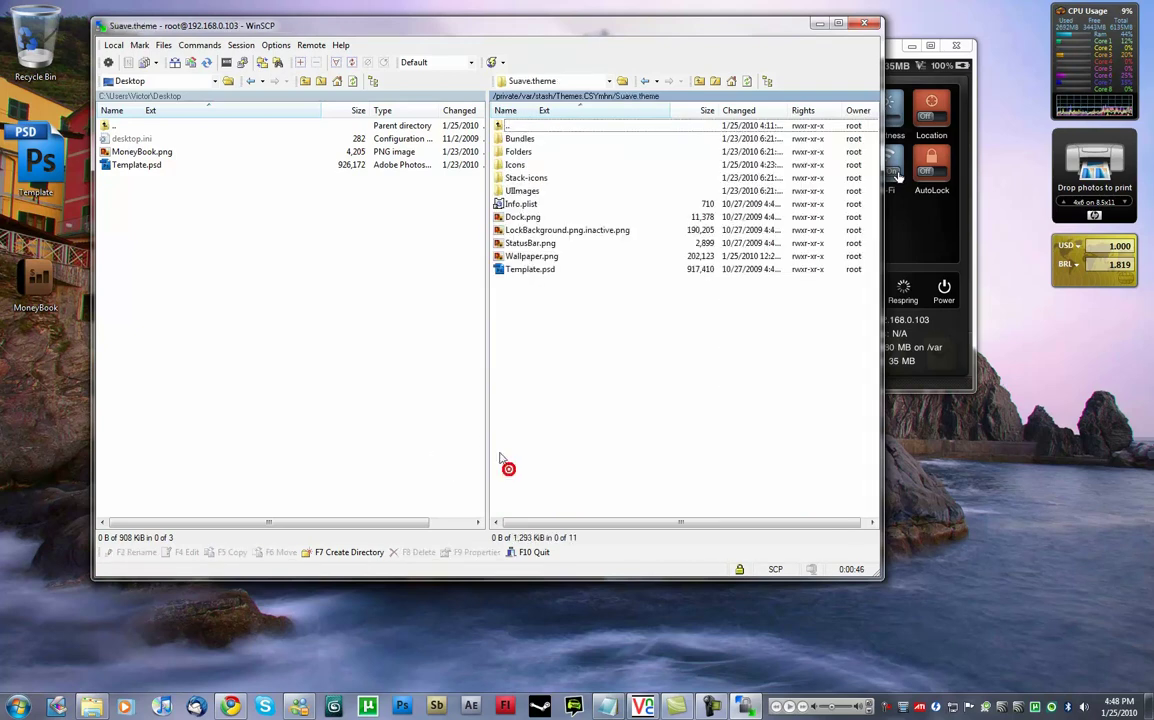
# Drag the theme's Template.psd onto the local Desktop panel to copy it.
pyautogui.click(525, 269)
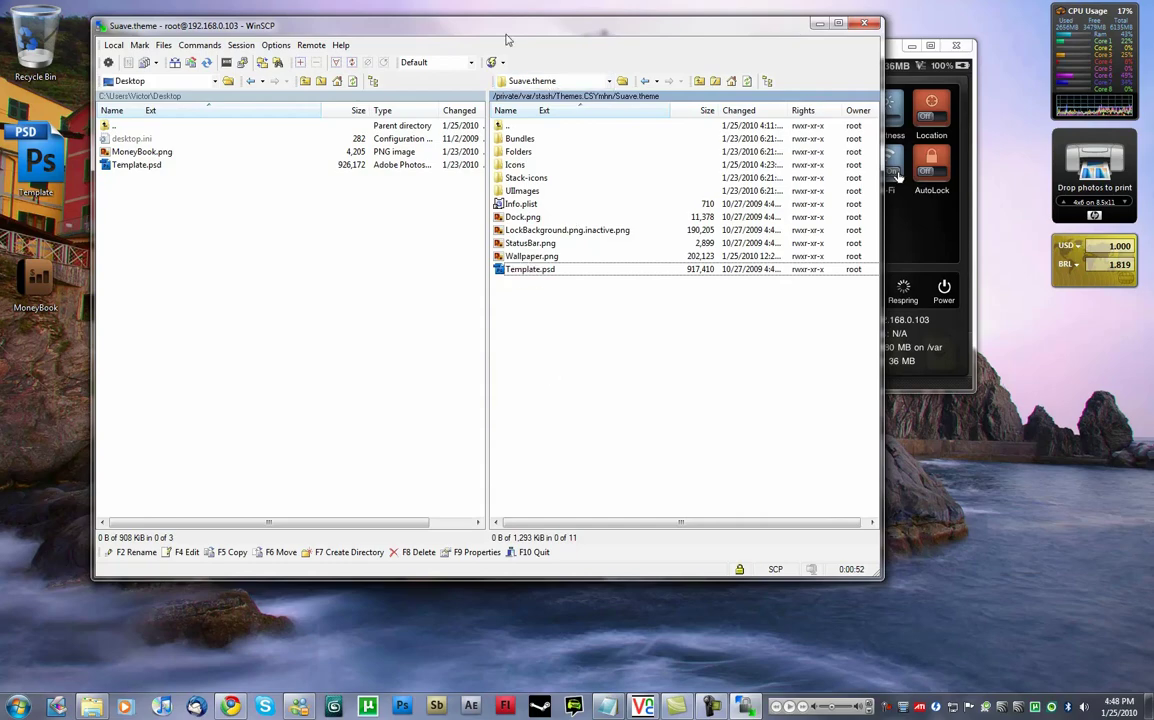
pyautogui.moveTo(507, 40); pyautogui.dragTo(595, 46)
pyautogui.moveTo(607, 276); pyautogui.dragTo(182, 432)
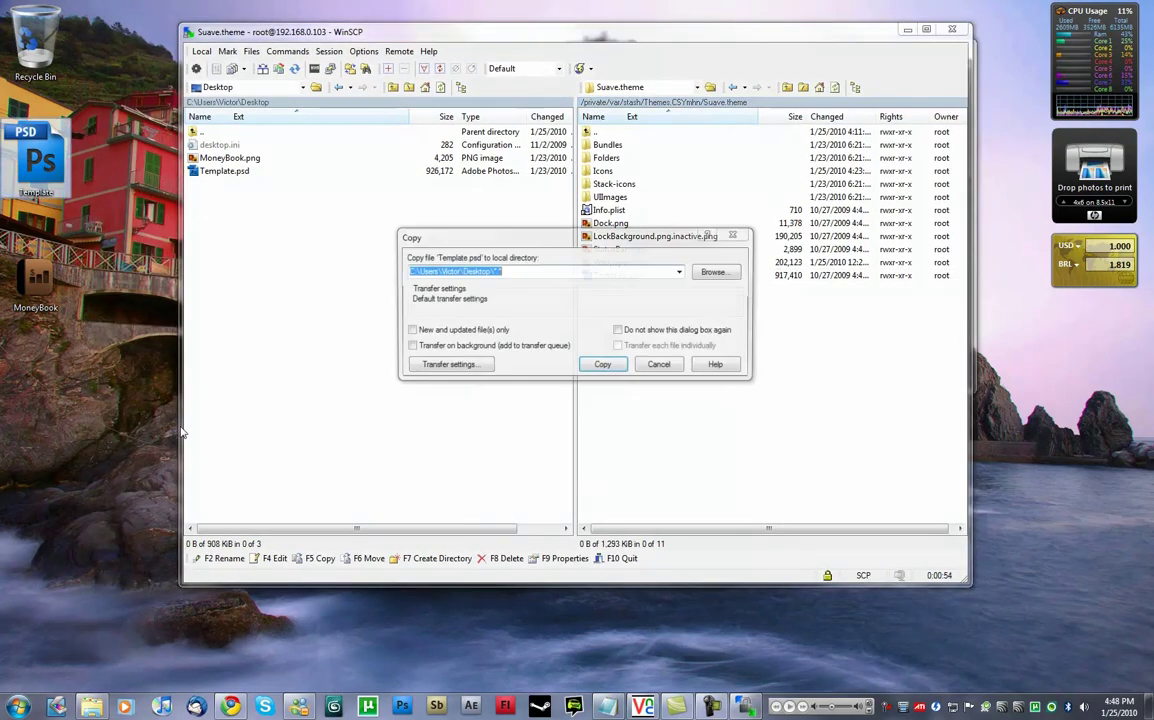